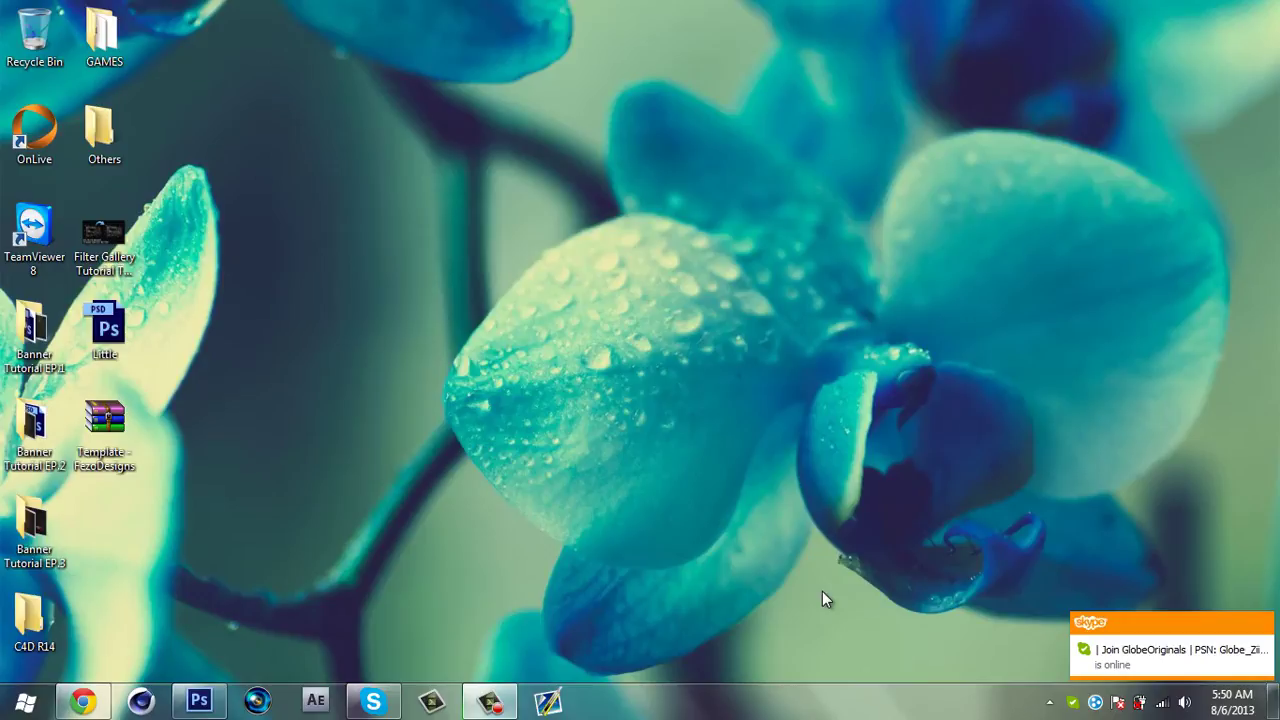
# View the tutorial thumbnail full screen, then close it and return to Photoshop.
pyautogui.doubleClick(137, 257)
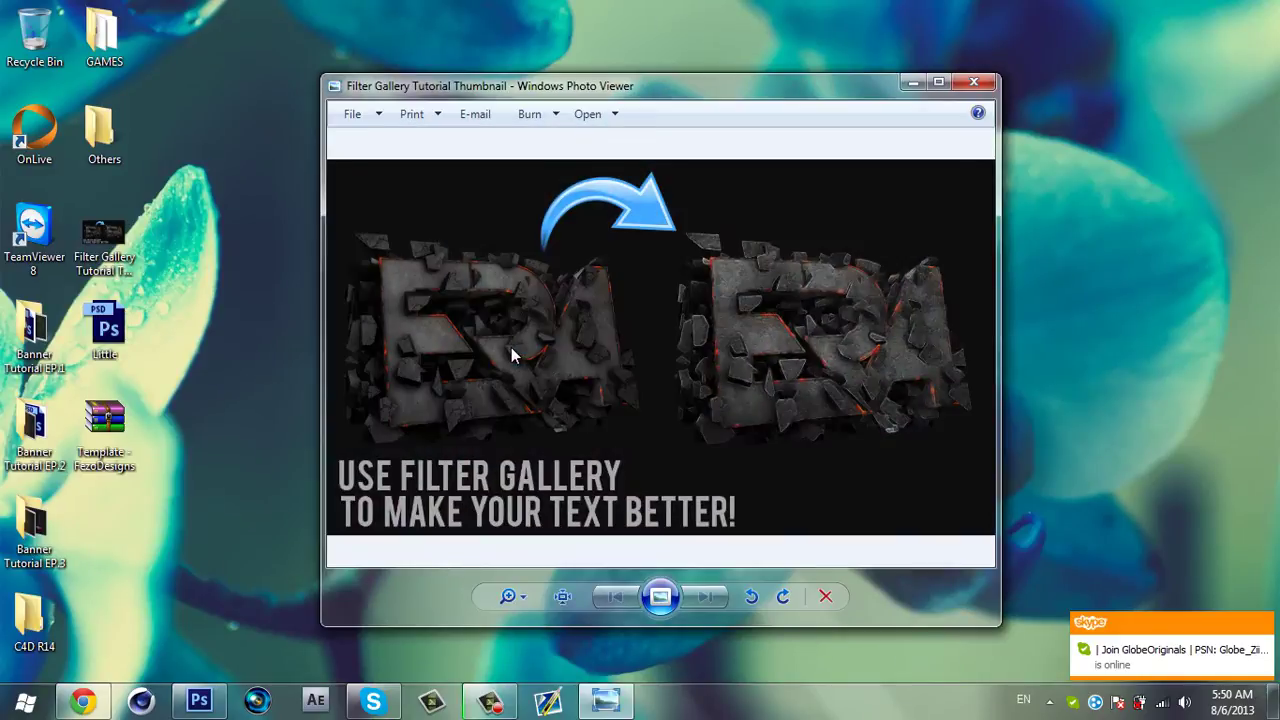
pyautogui.doubleClick(714, 89)
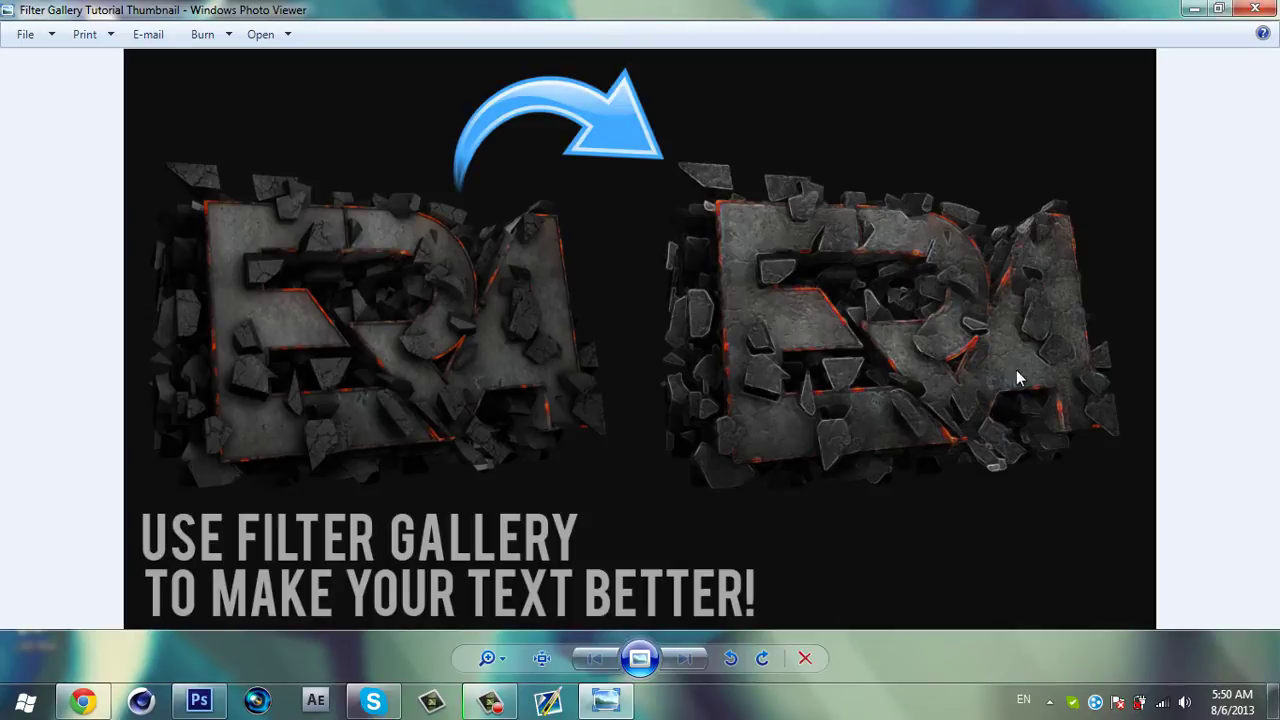
pyautogui.click(1218, 8)
pyautogui.click(973, 82)
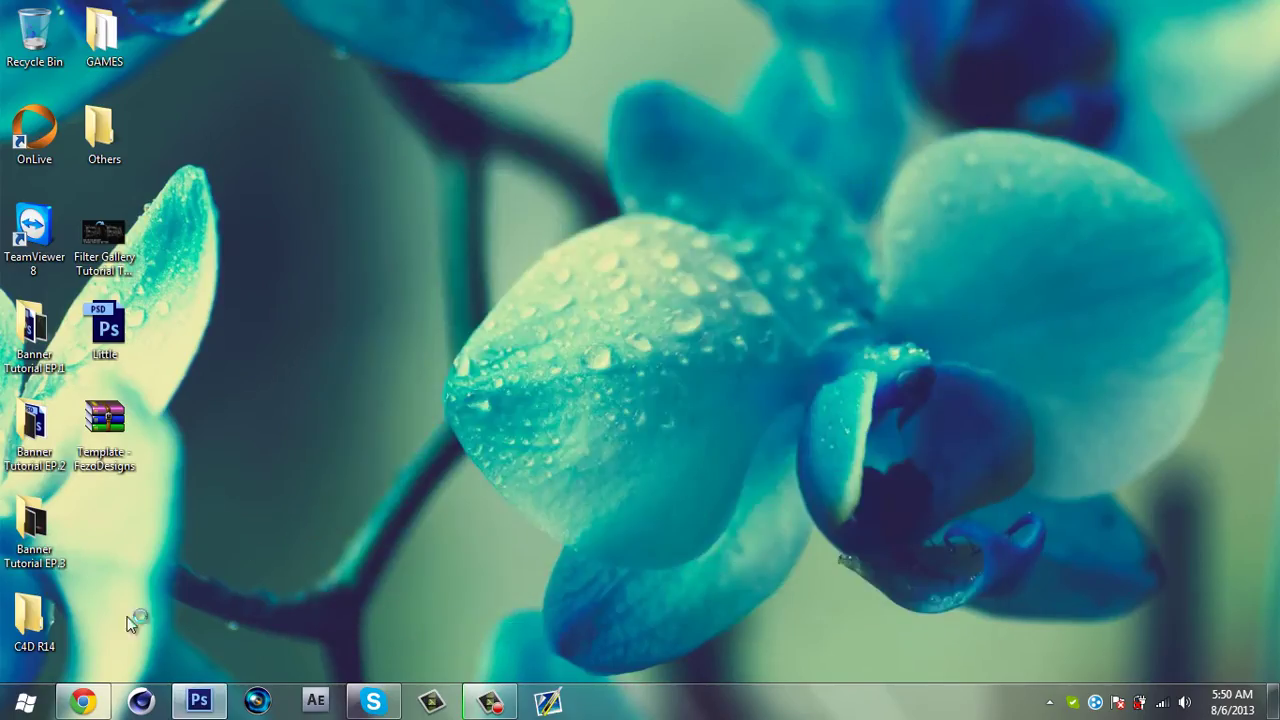
pyautogui.click(201, 704)
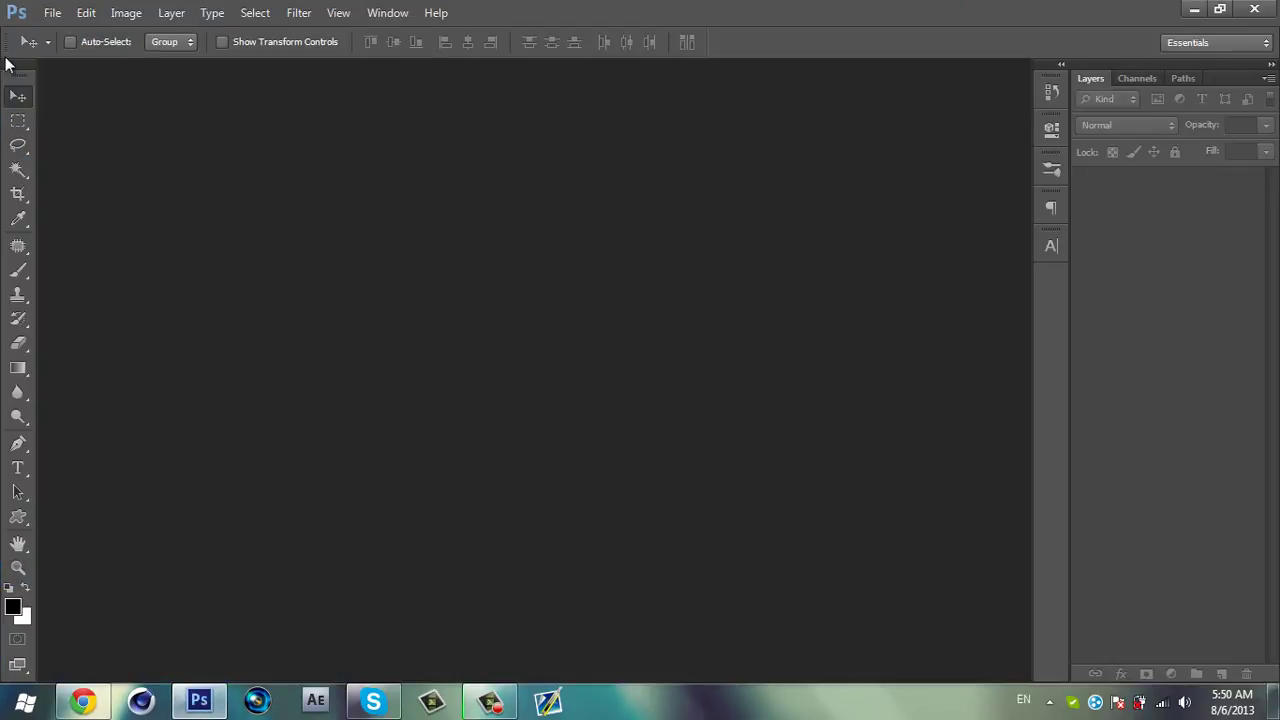
# Create a new 1280×720 blank document.
pyautogui.click(53, 13)
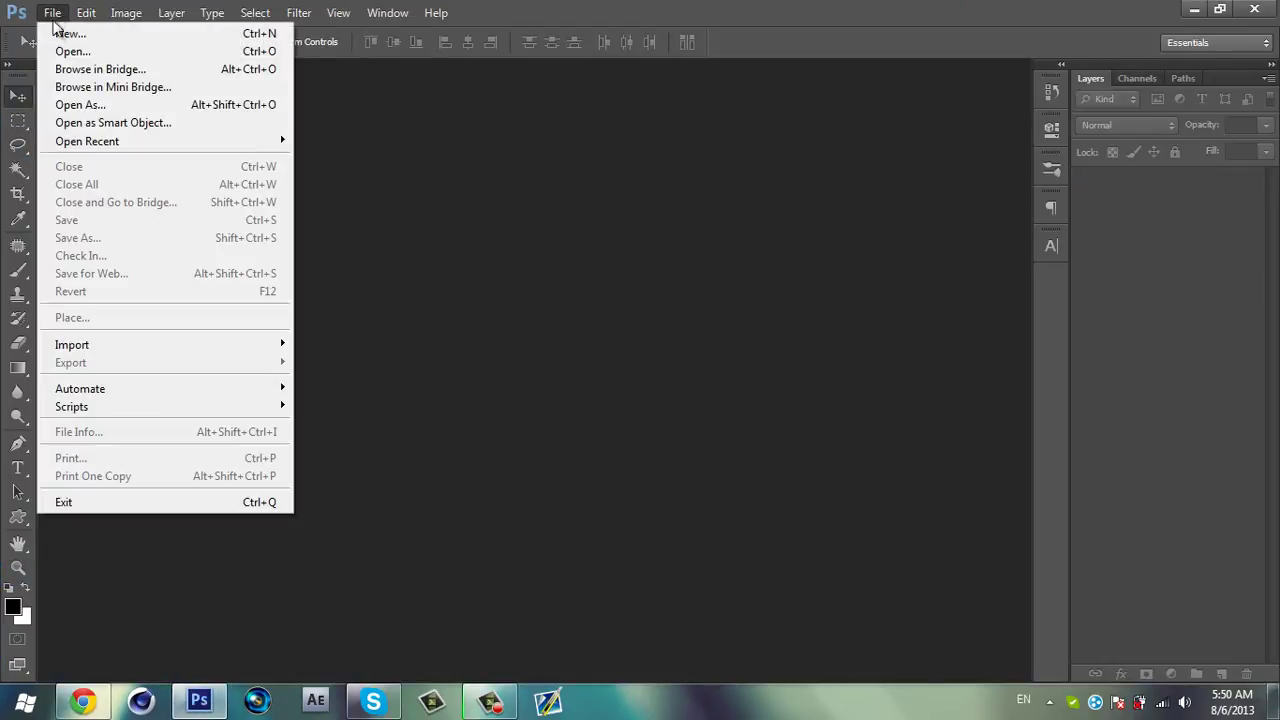
pyautogui.click(70, 33)
pyautogui.doubleClick(545, 284)
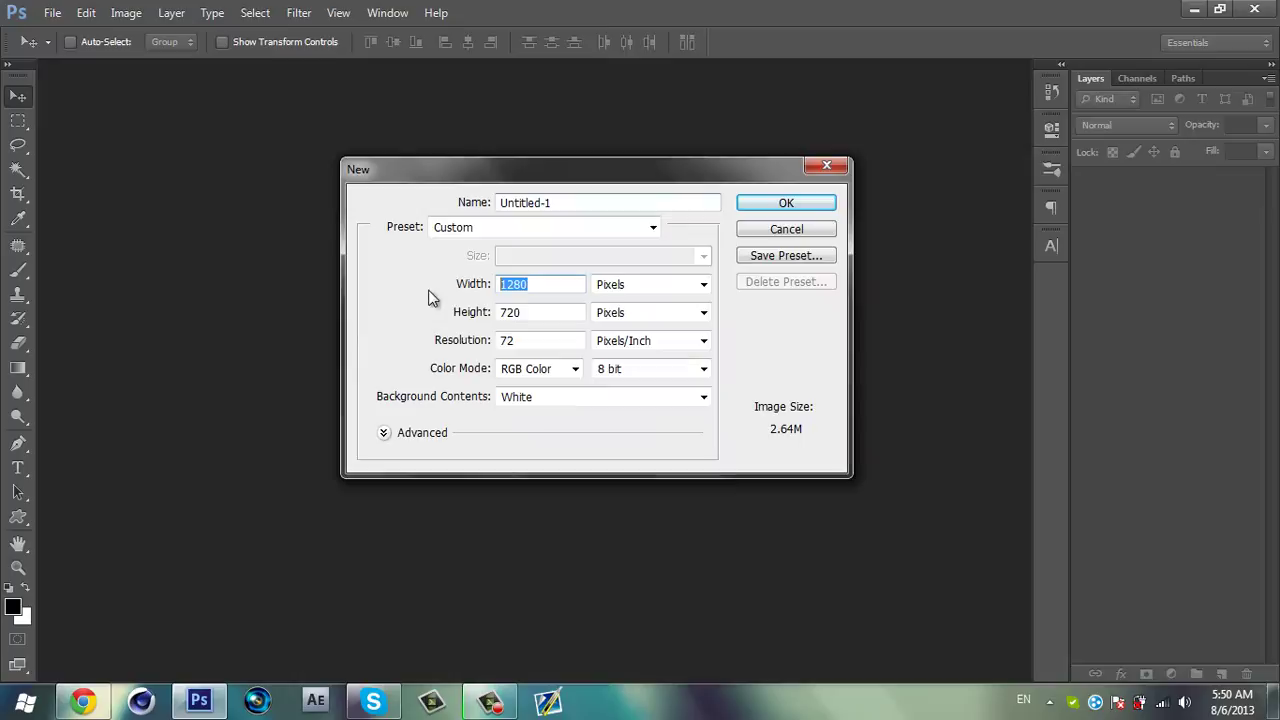
pyautogui.click(757, 204)
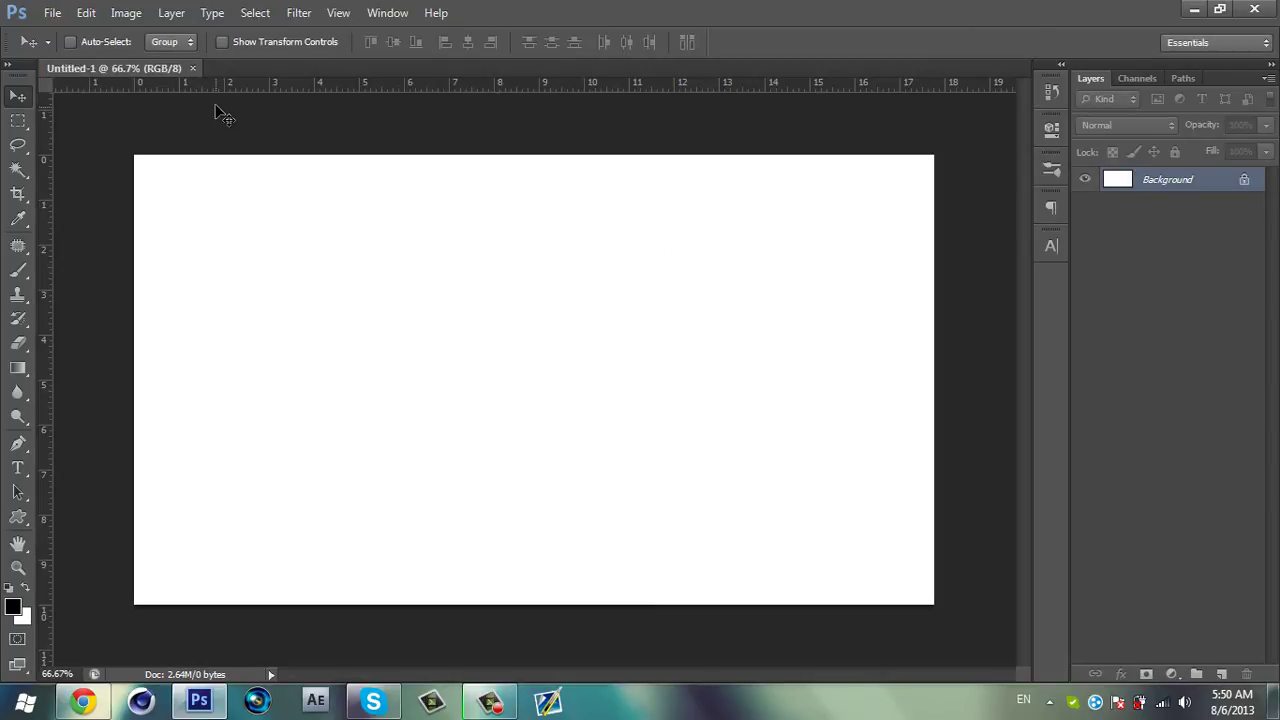
# Open era.png and drag its logo layer into the new Untitled-1 document.
pyautogui.click(52, 12)
pyautogui.click(60, 48)
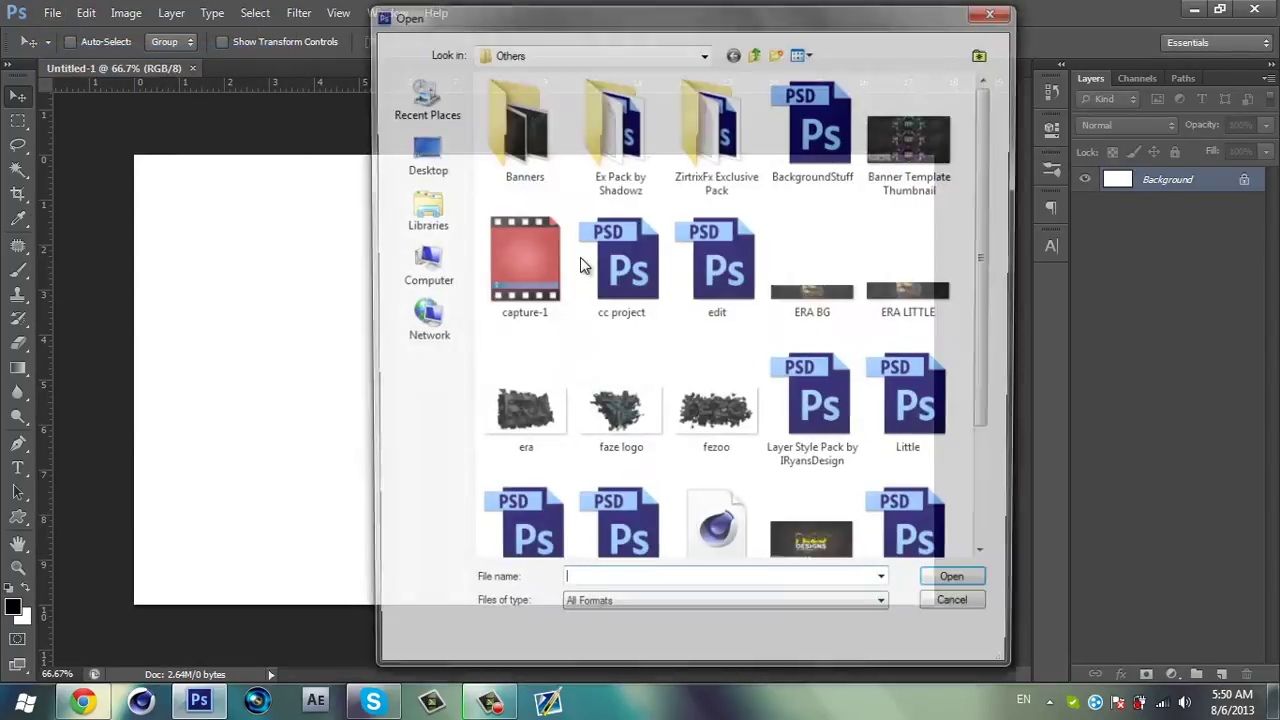
pyautogui.doubleClick(505, 400)
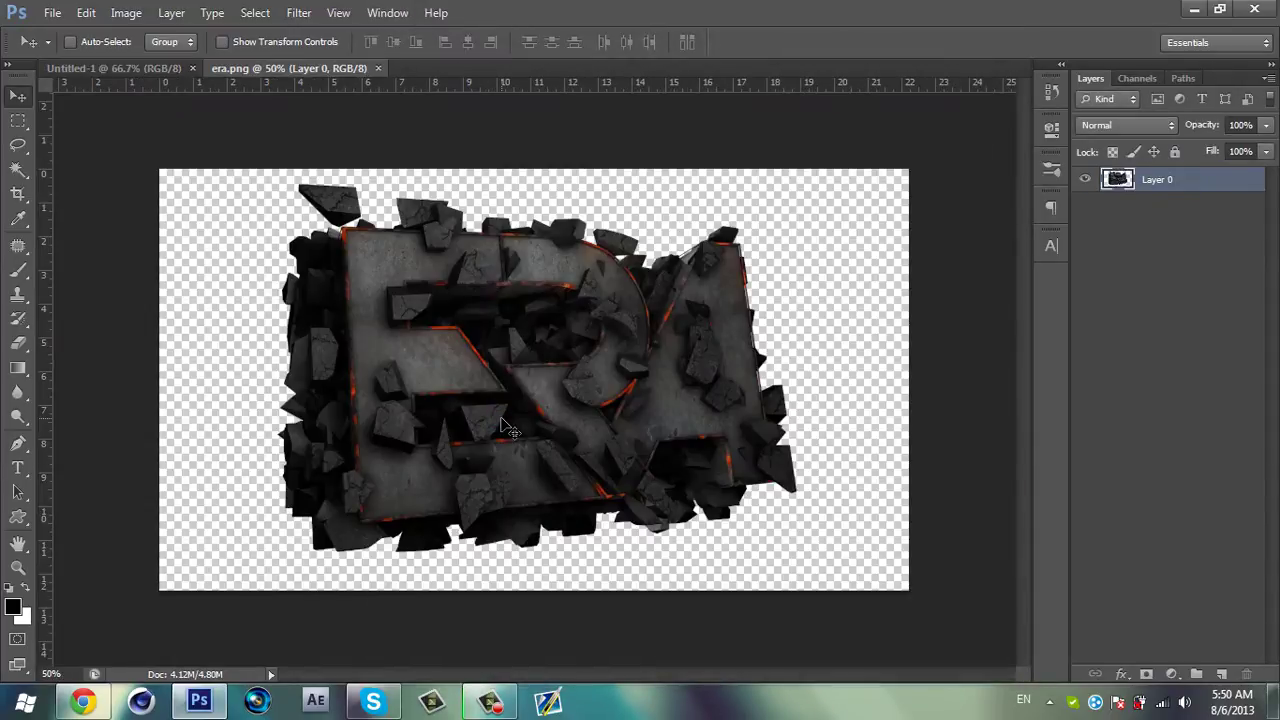
pyautogui.moveTo(478, 305); pyautogui.dragTo(405, 280)
pyautogui.moveTo(470, 313); pyautogui.dragTo(505, 305)
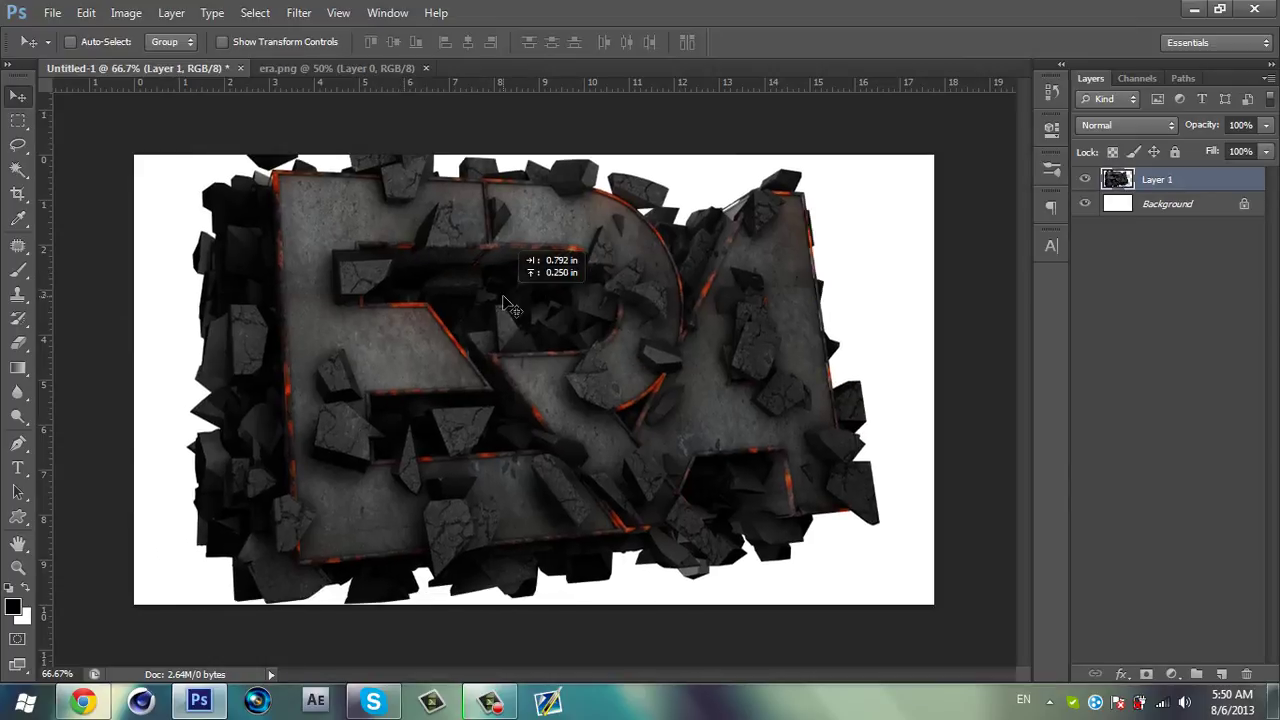
# Scale the logo to about 80% and centre it on the canvas.
pyautogui.hotkey('ctrl', 't')
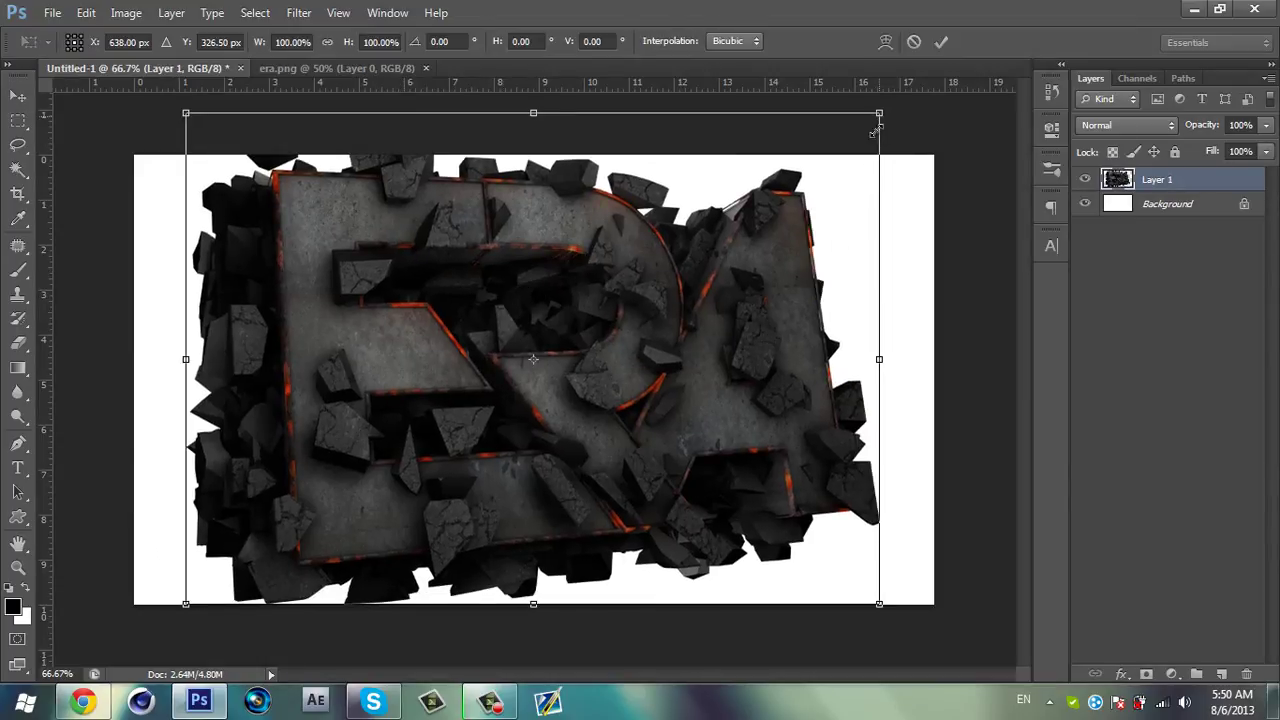
pyautogui.moveTo(876, 129); pyautogui.dragTo(740, 210)
pyautogui.press('Return')
pyautogui.moveTo(532, 321); pyautogui.dragTo(593, 287)
# Fill the Background layer with black.
pyautogui.click(1148, 228)
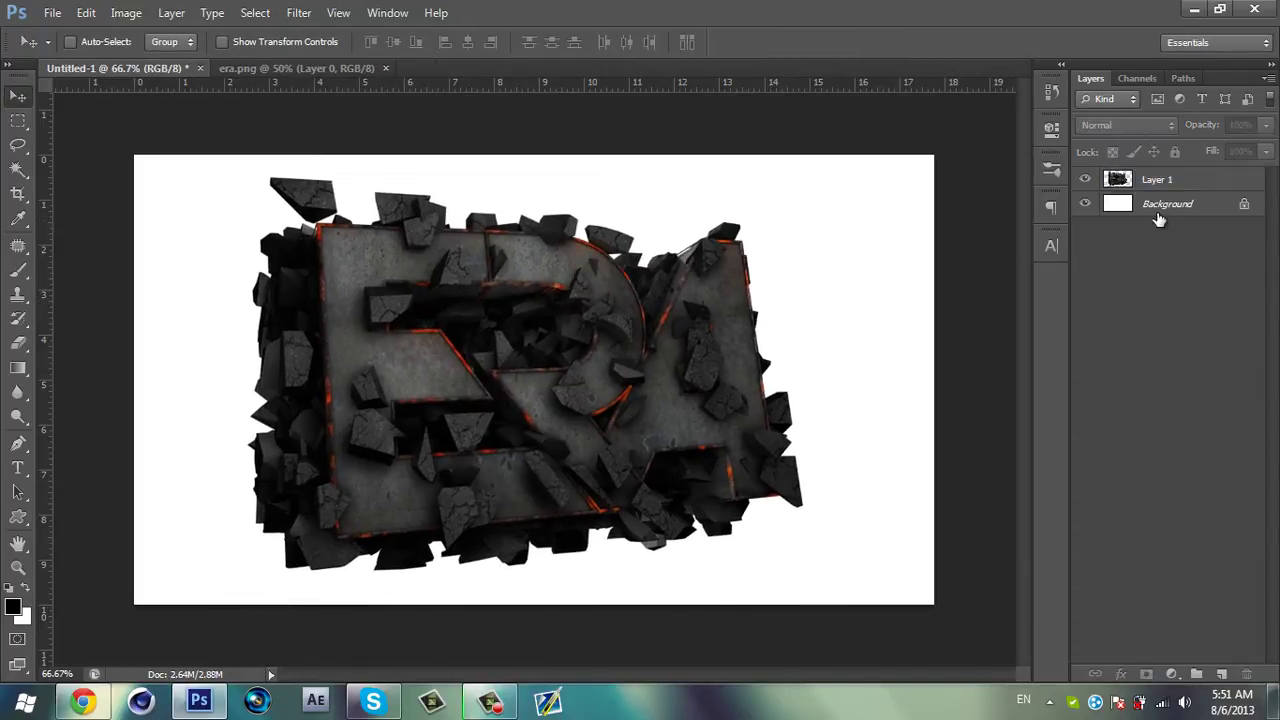
pyautogui.click(1160, 210)
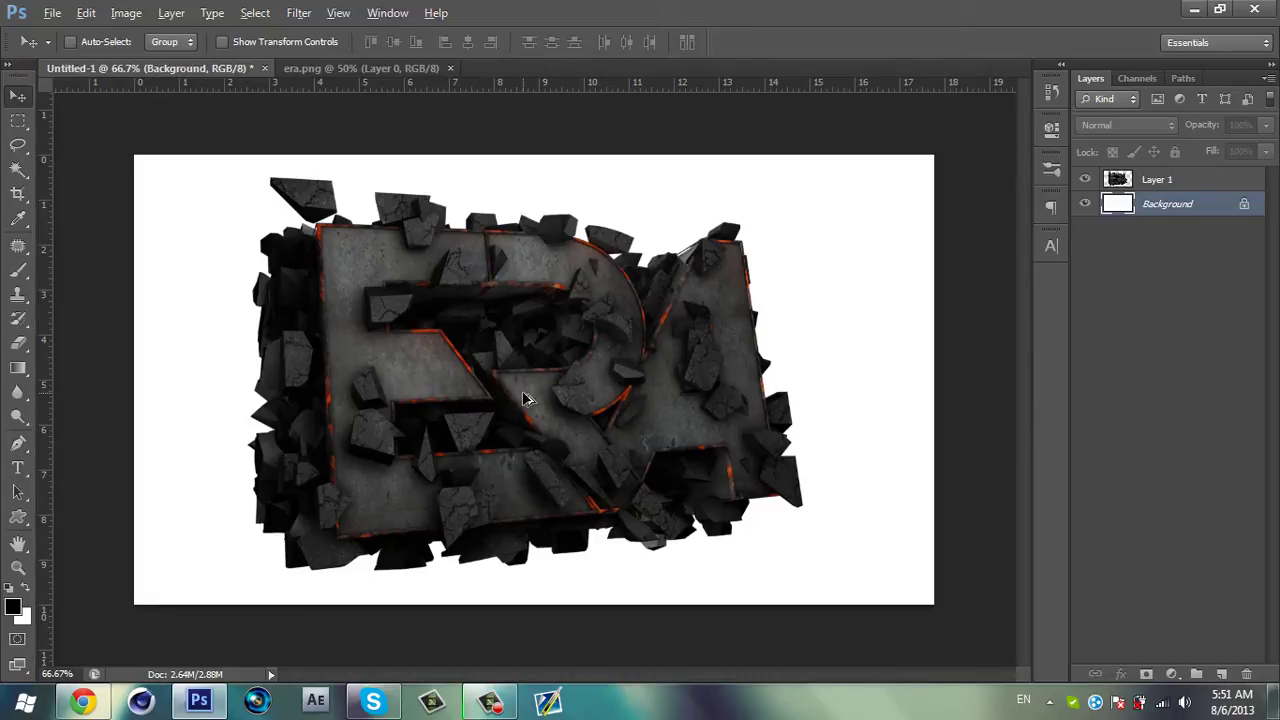
pyautogui.hotkey('alt', 'BackSpace')
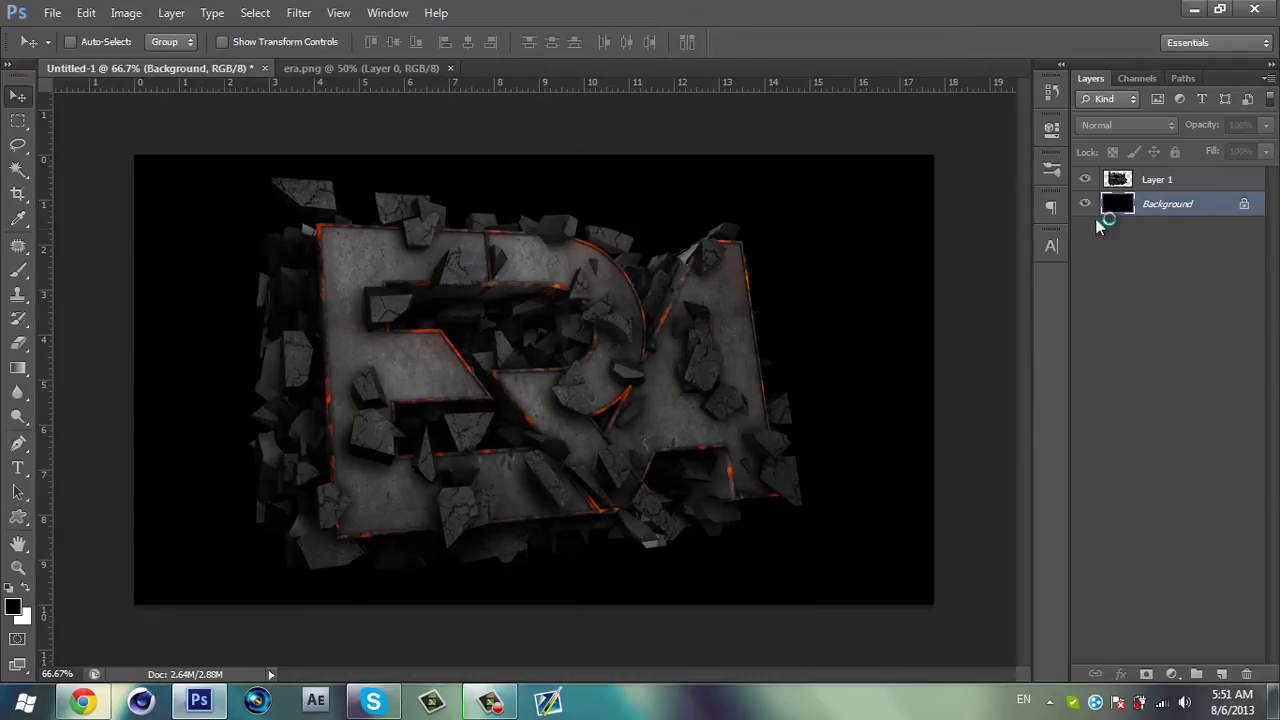
# Rename Layer 1 to 'ERA LOGO' and duplicate it with Ctrl+J.
pyautogui.click(1155, 186)
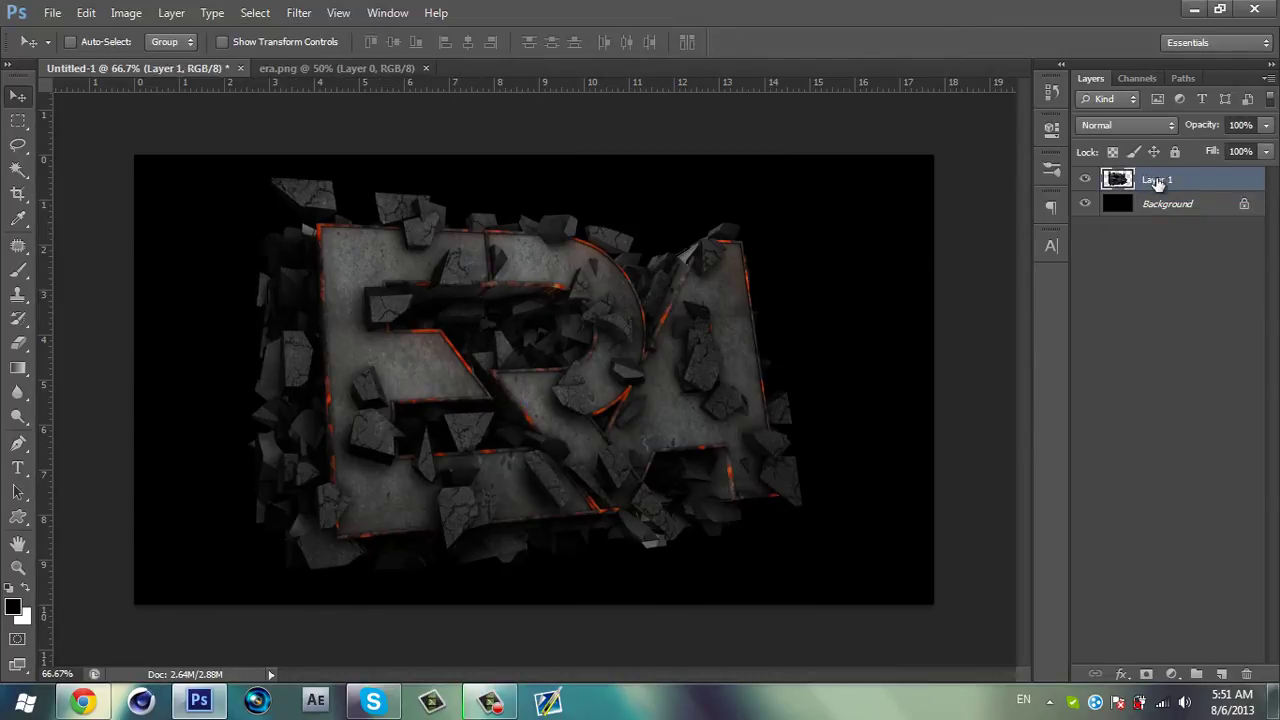
pyautogui.write('ERA LOGO')
pyautogui.press('Return')
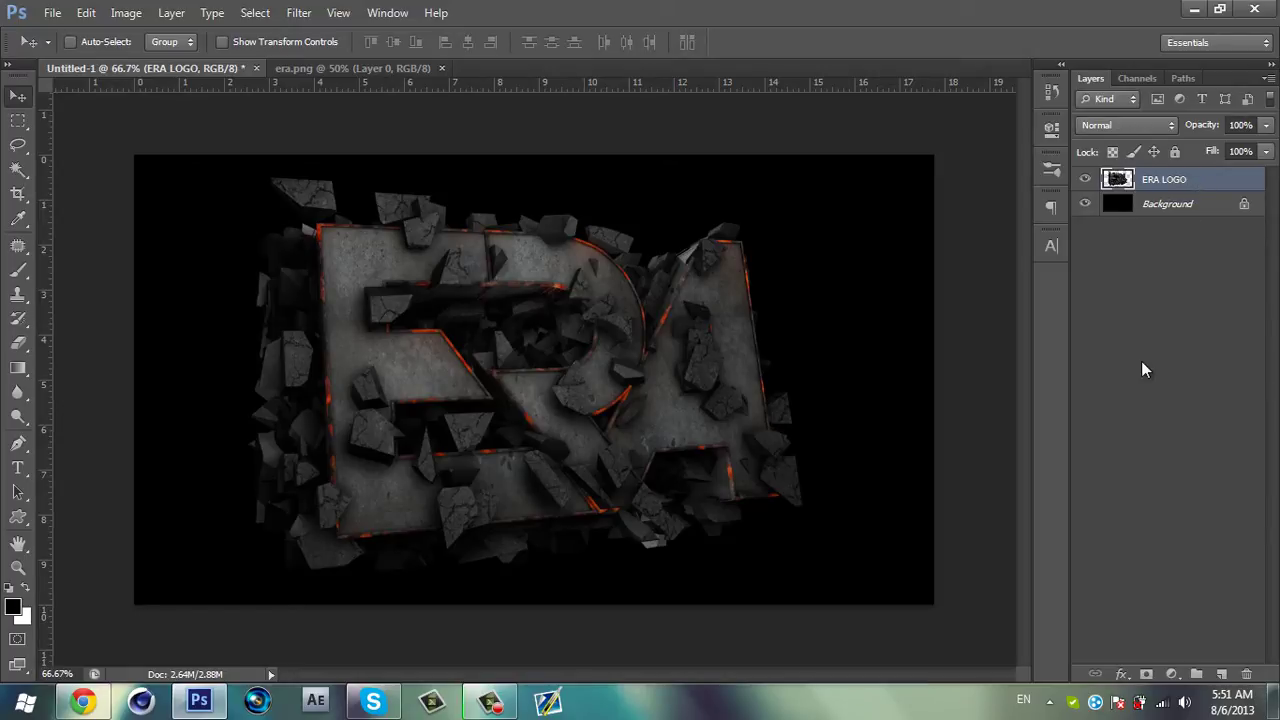
pyautogui.hotkey('ctrl', 'j')
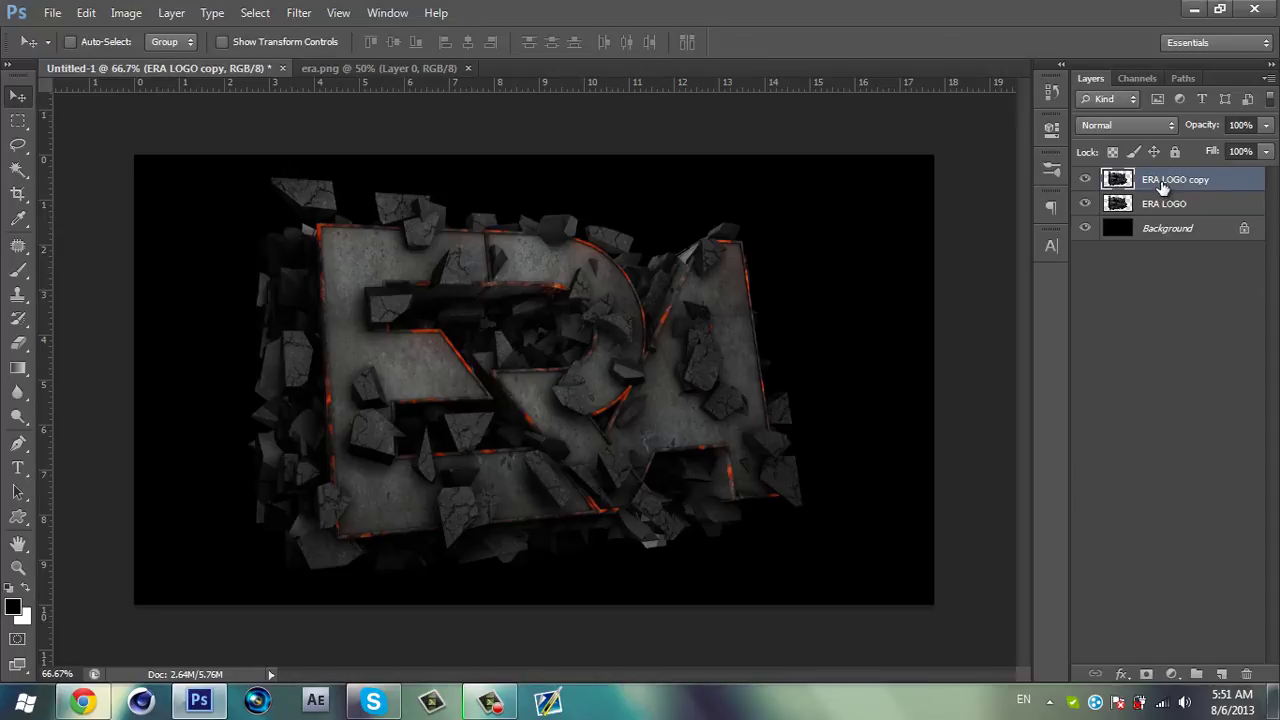
# In the Filter Gallery, set Glowing Edges to edge width 1, brightness 12, smoothness 5.
pyautogui.click(300, 13)
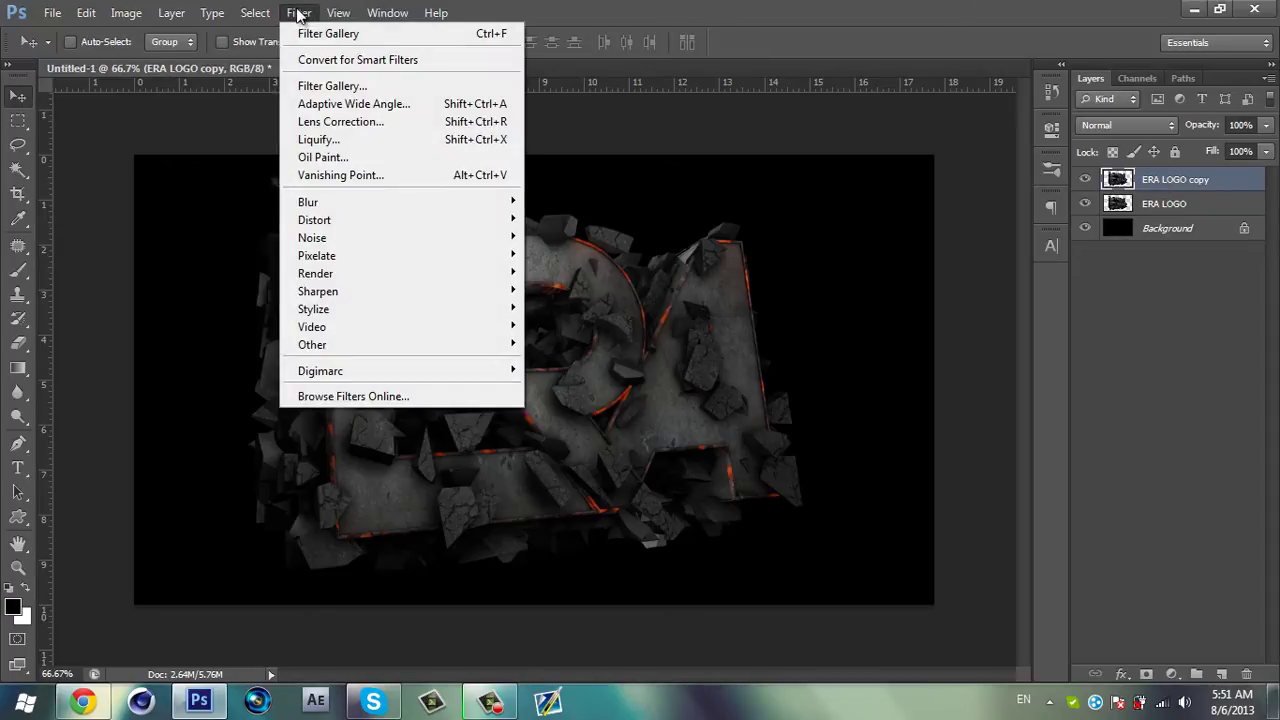
pyautogui.click(322, 88)
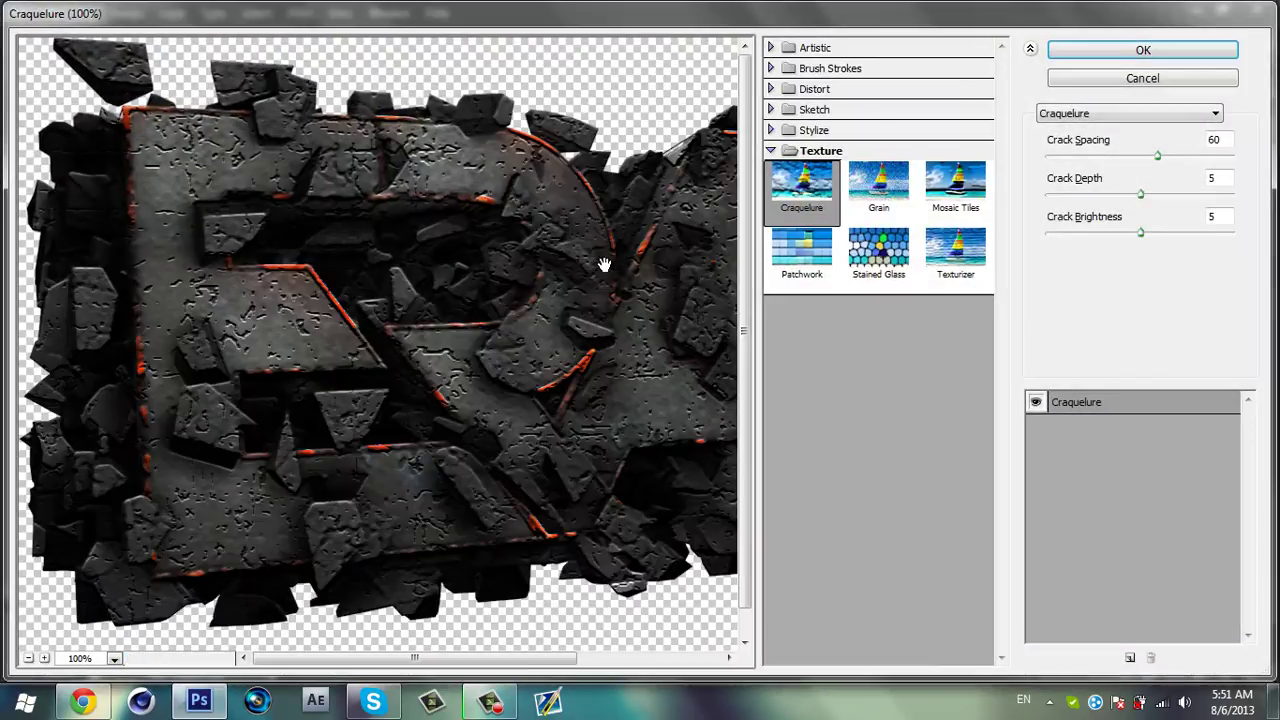
pyautogui.click(790, 152)
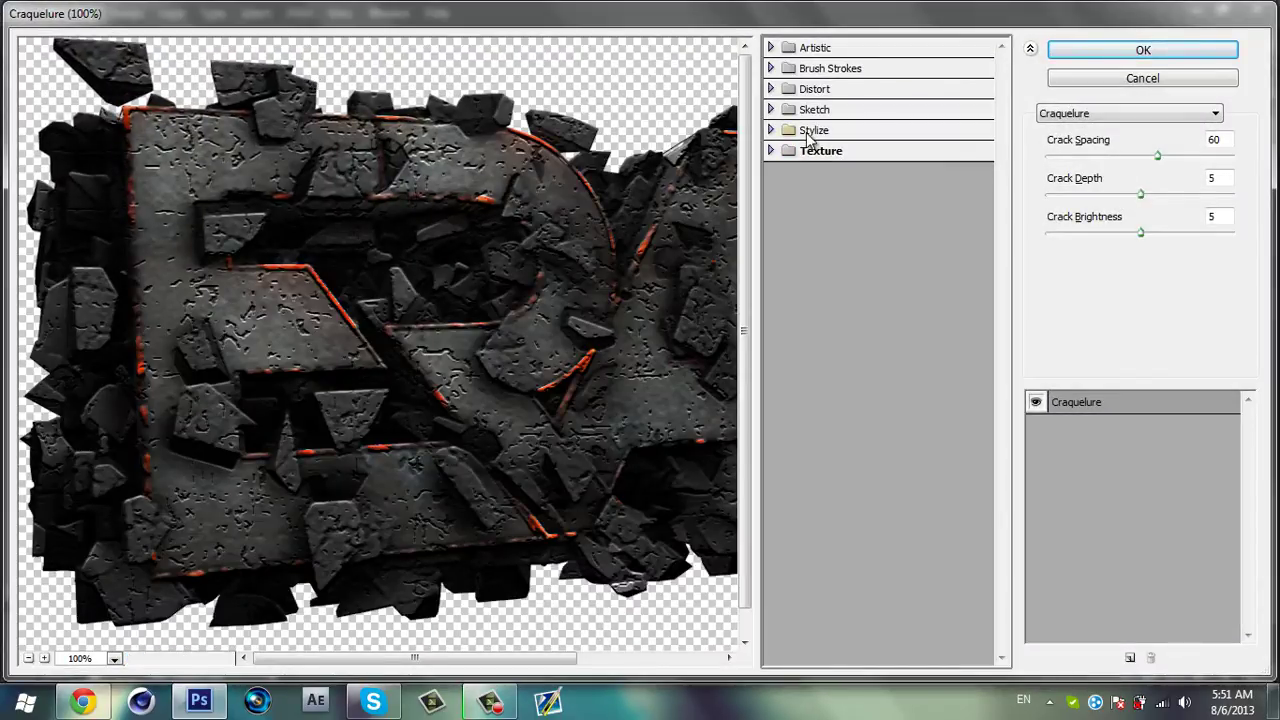
pyautogui.click(808, 134)
pyautogui.click(826, 188)
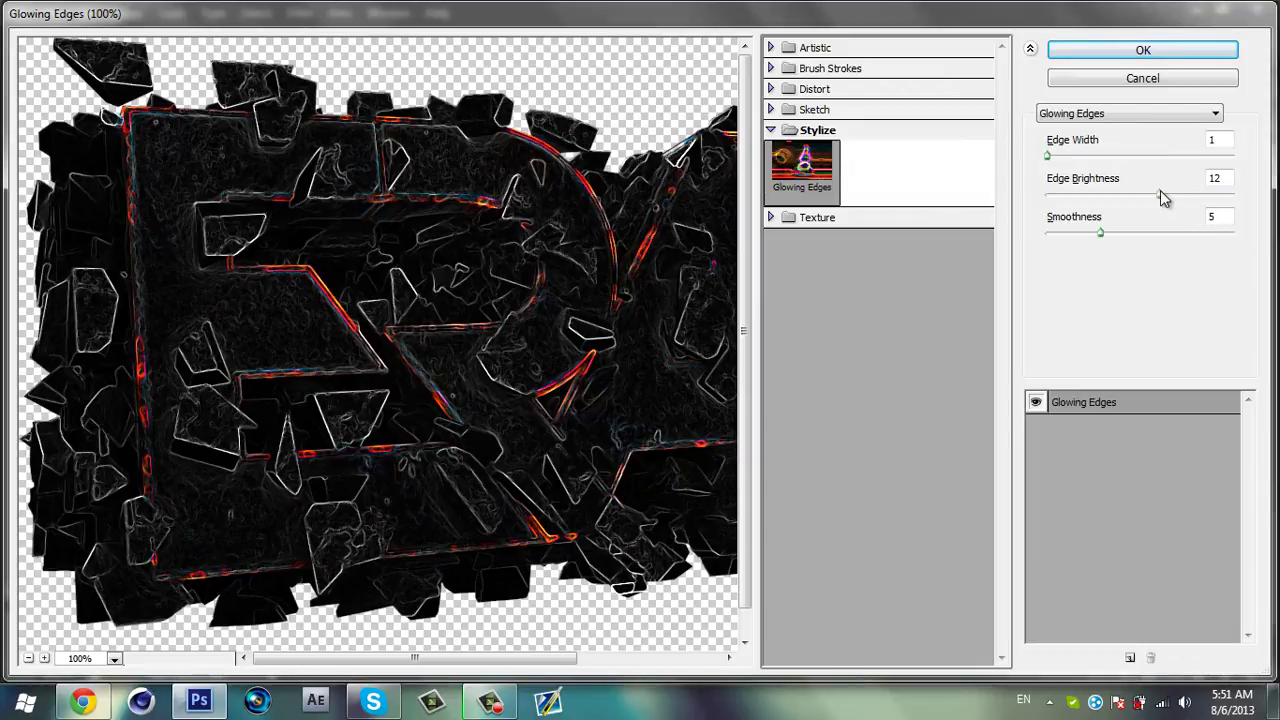
pyautogui.moveTo(1163, 197)
pyautogui.mouseDown()
pyautogui.moveTo(1093, 203)
pyautogui.moveTo(1190, 204)
pyautogui.moveTo(1149, 209)
pyautogui.moveTo(1162, 216)
pyautogui.mouseUp()
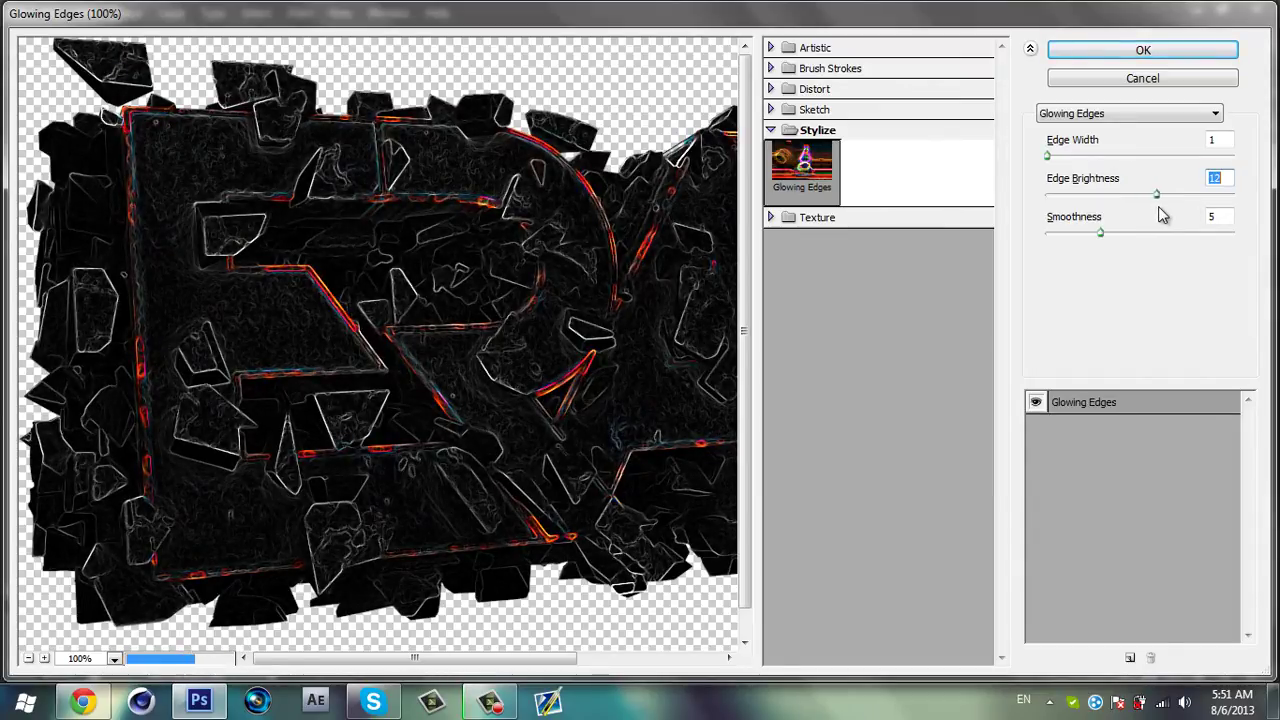
pyautogui.click(1231, 218)
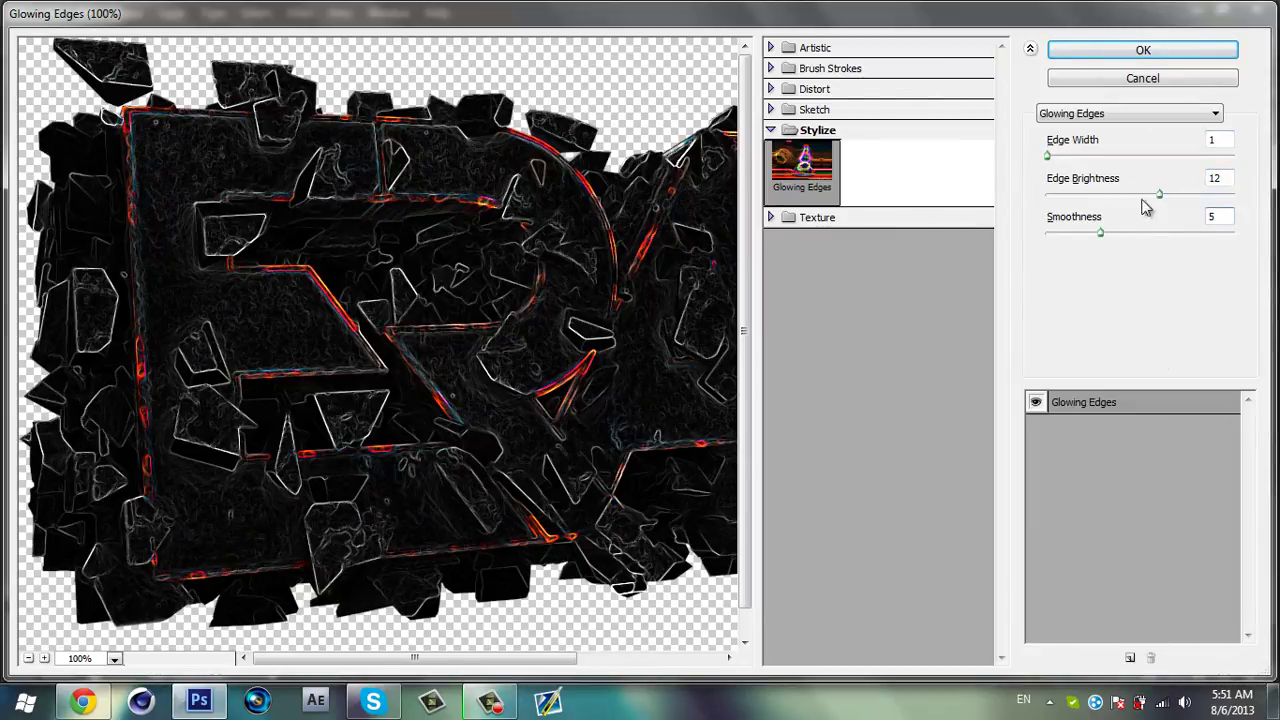
# Apply Glowing Edges, then set the copy to Screen blend mode at 50% opacity.
pyautogui.click(1146, 54)
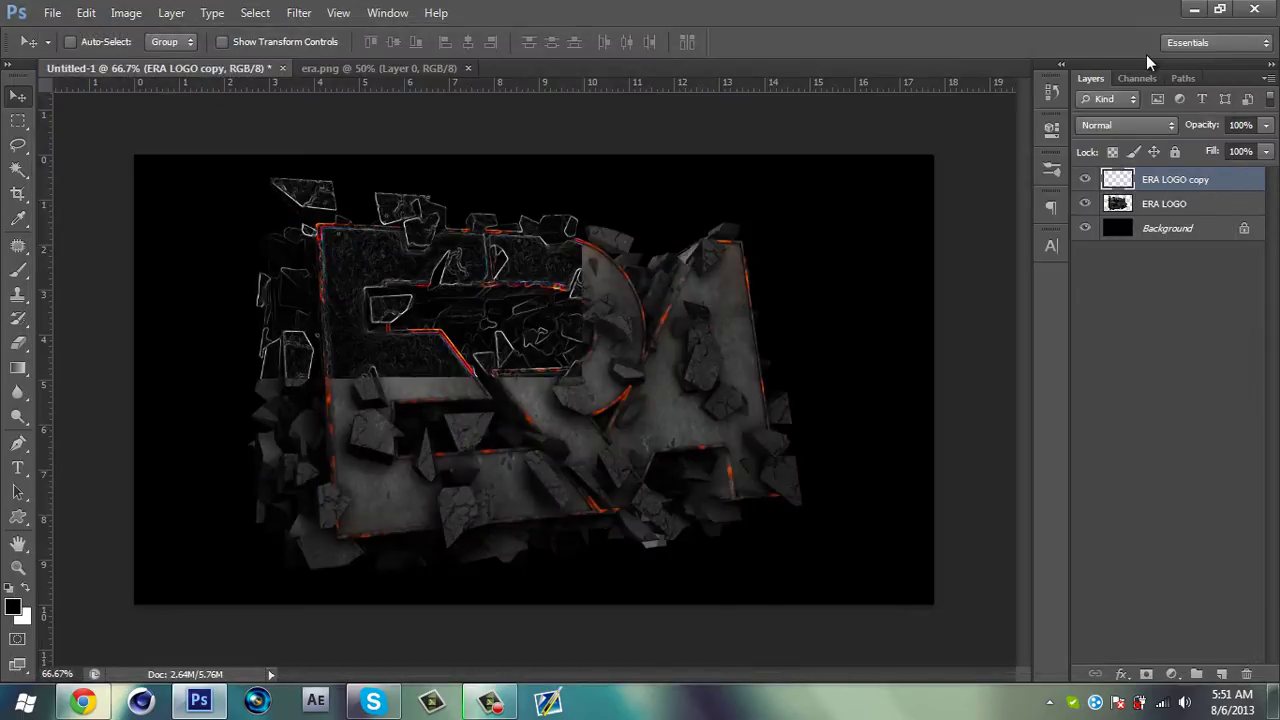
pyautogui.click(1130, 126)
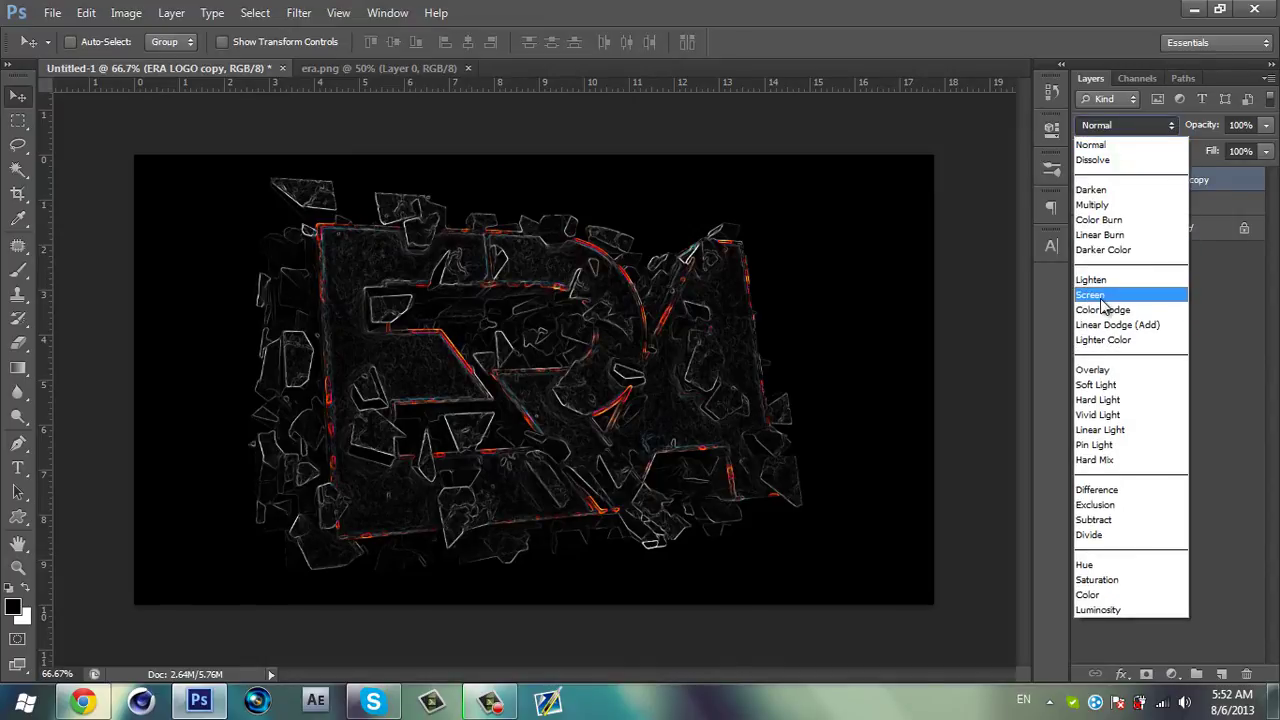
pyautogui.click(1092, 295)
pyautogui.click(1255, 121)
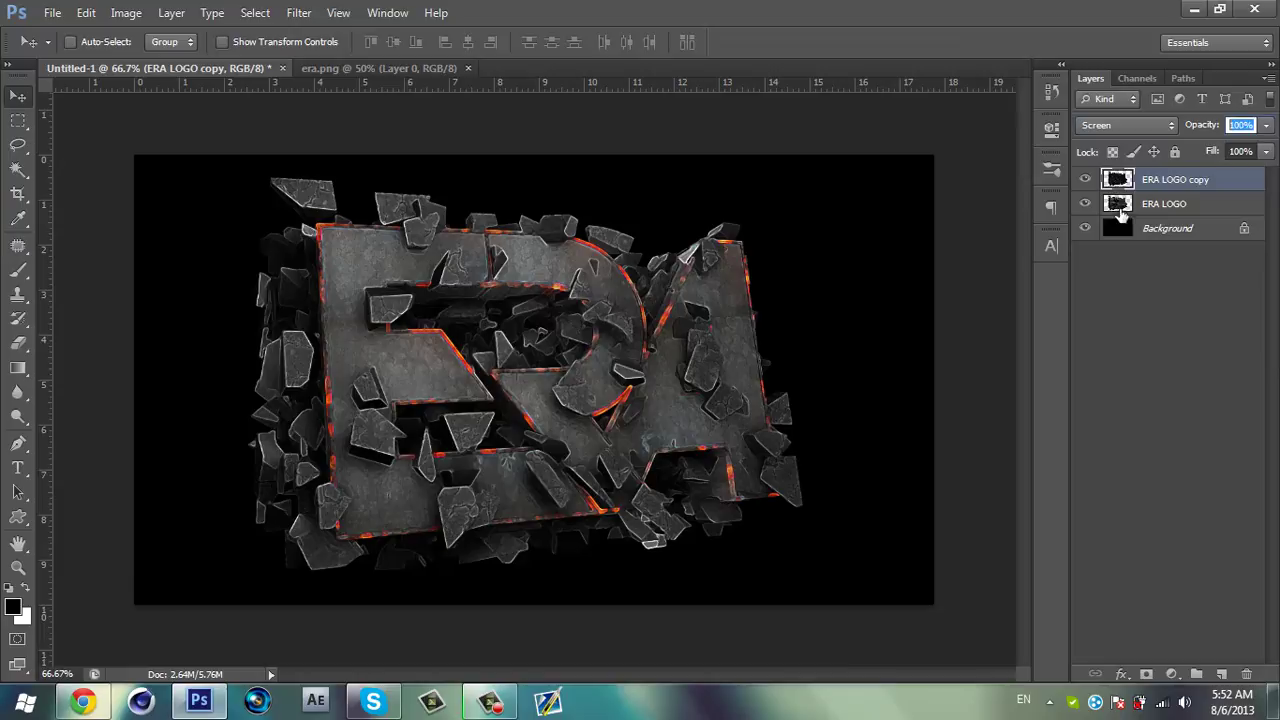
pyautogui.write('50')
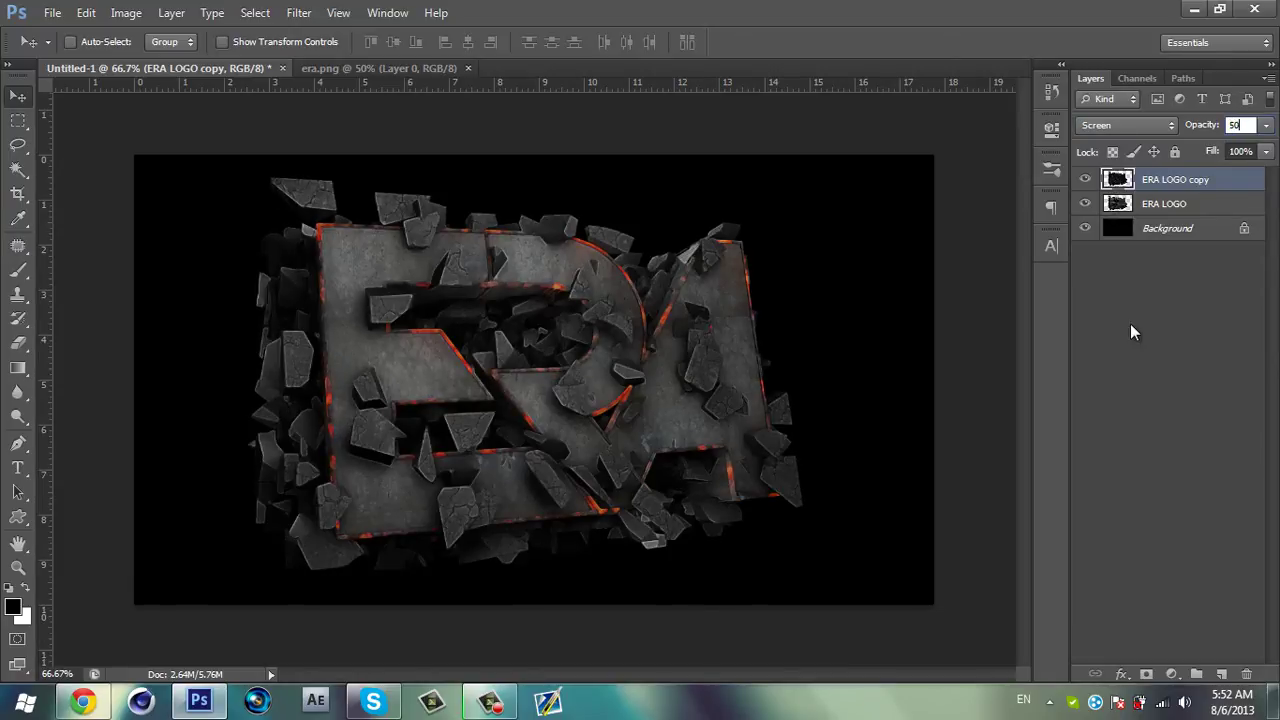
pyautogui.press('Return')
pyautogui.click(1190, 208)
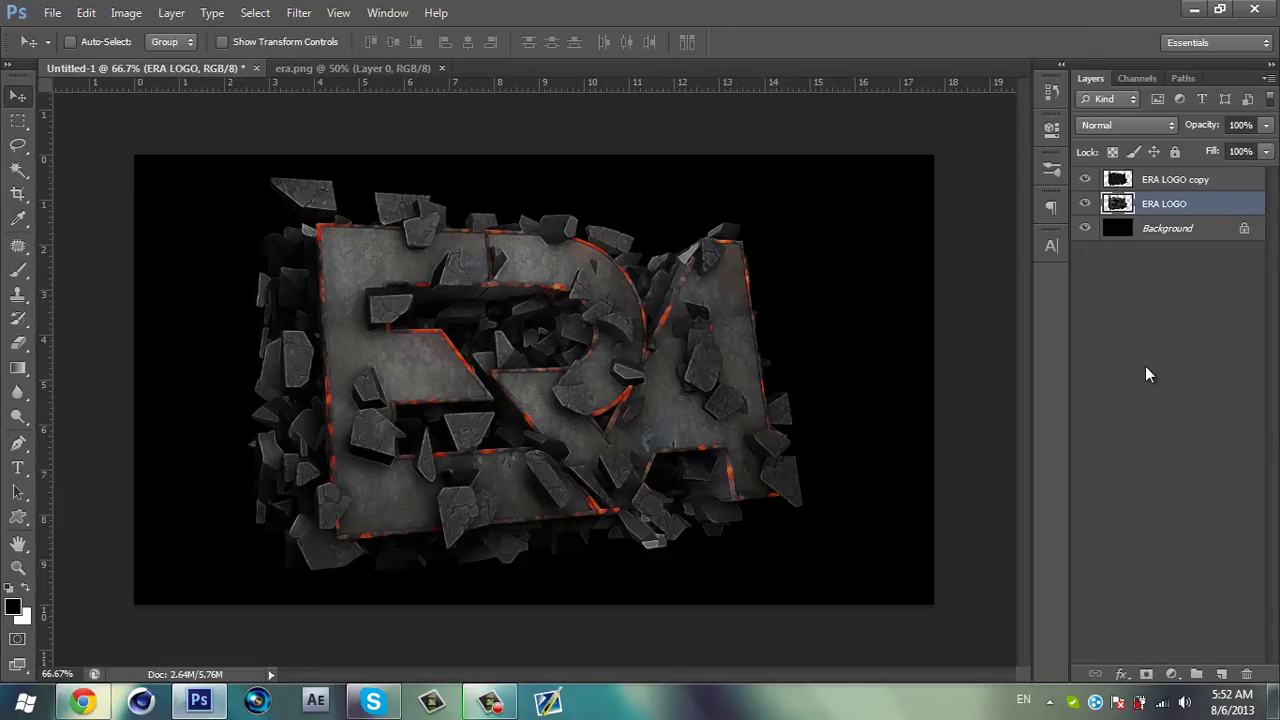
# Duplicate ERA LOGO and apply Ocean Ripple with ripple size 6 and magnitude 6.
pyautogui.hotkey('ctrl', 'j')
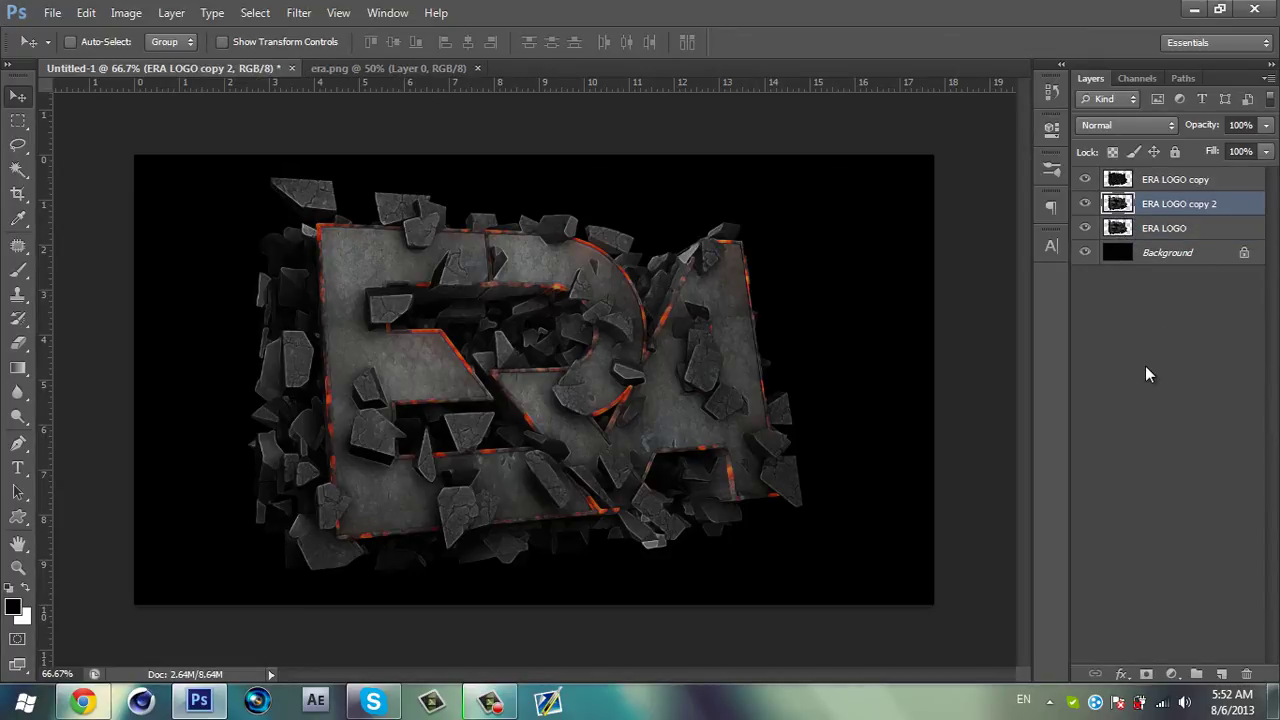
pyautogui.click(299, 13)
pyautogui.click(315, 92)
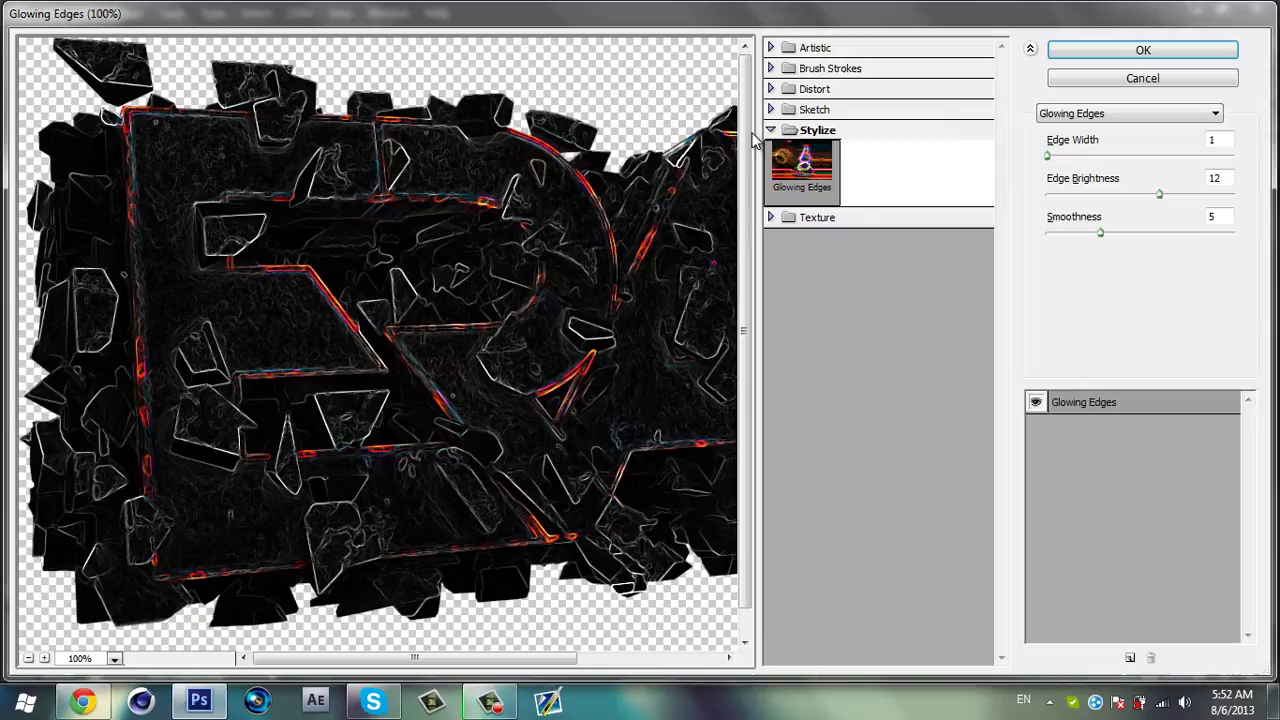
pyautogui.click(771, 131)
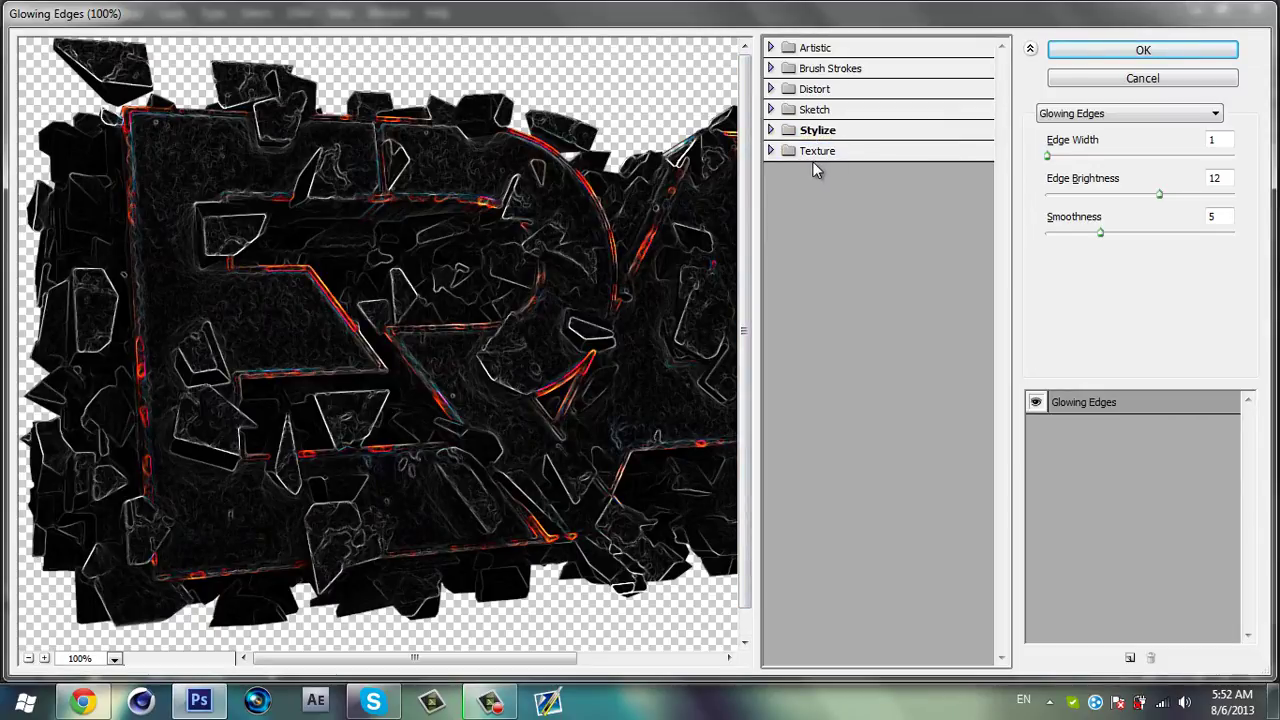
pyautogui.click(806, 91)
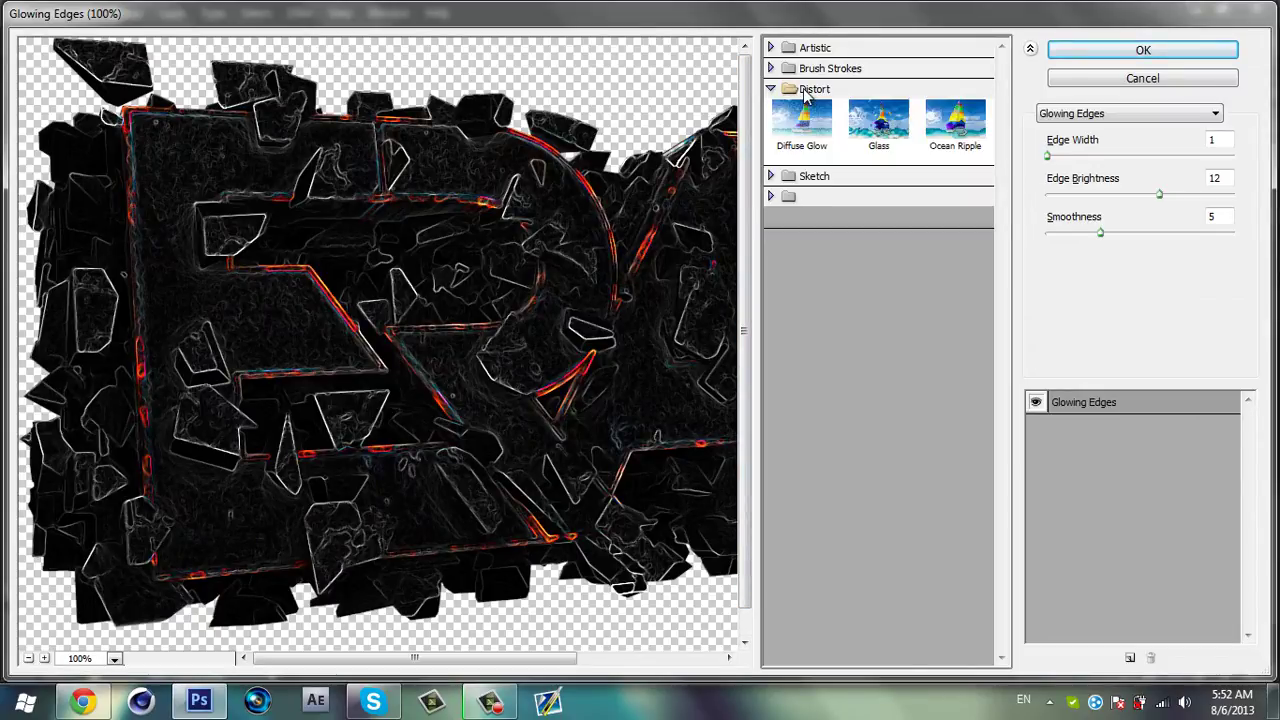
pyautogui.click(960, 140)
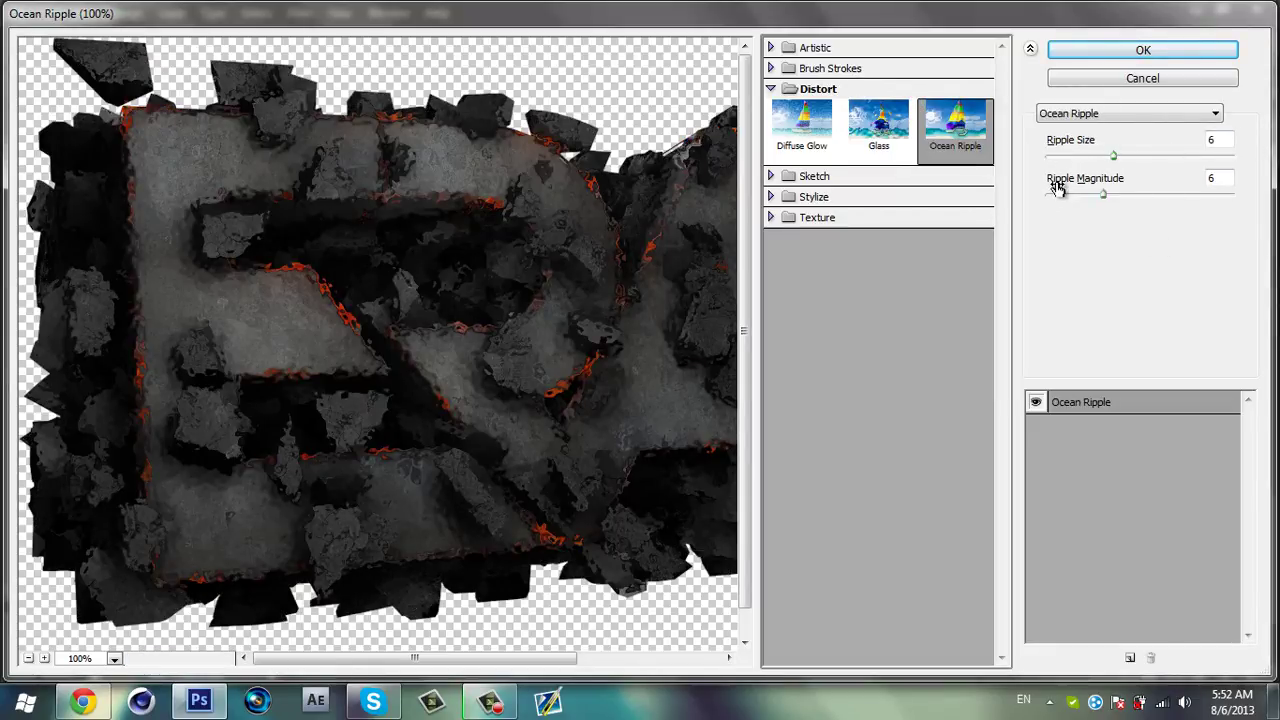
pyautogui.click(1218, 178)
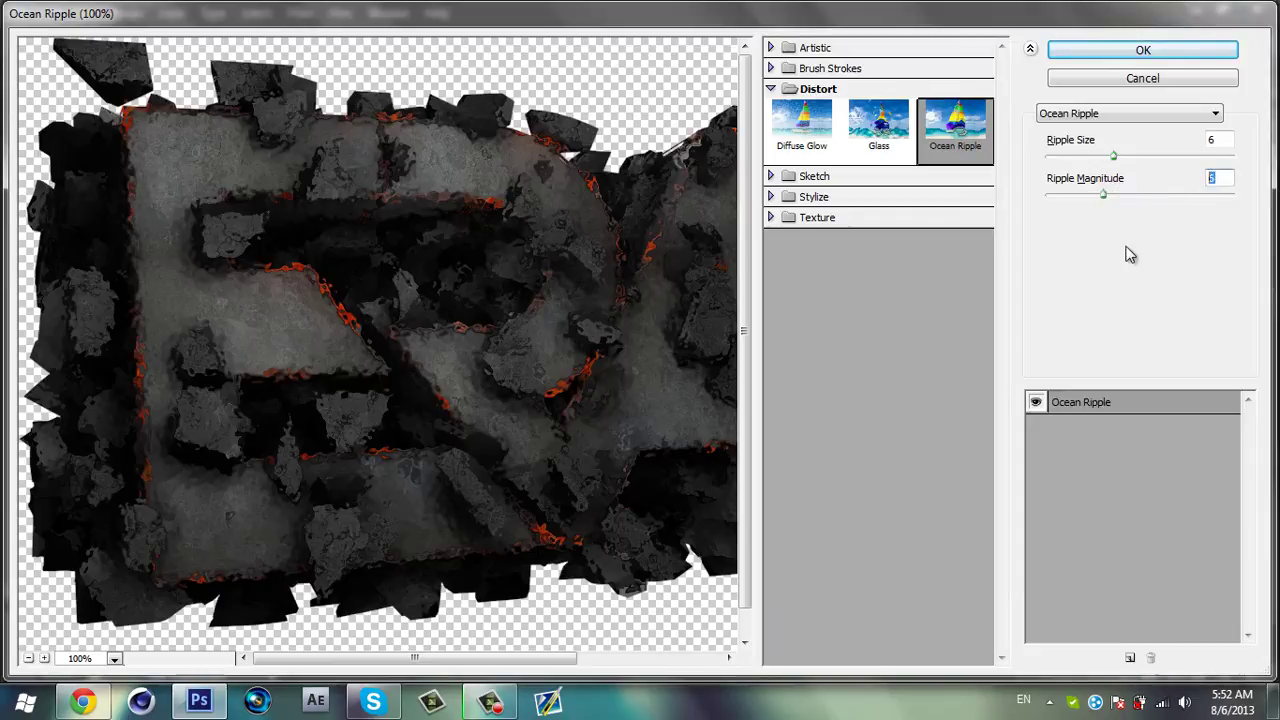
pyautogui.click(1226, 140)
pyautogui.click(1143, 52)
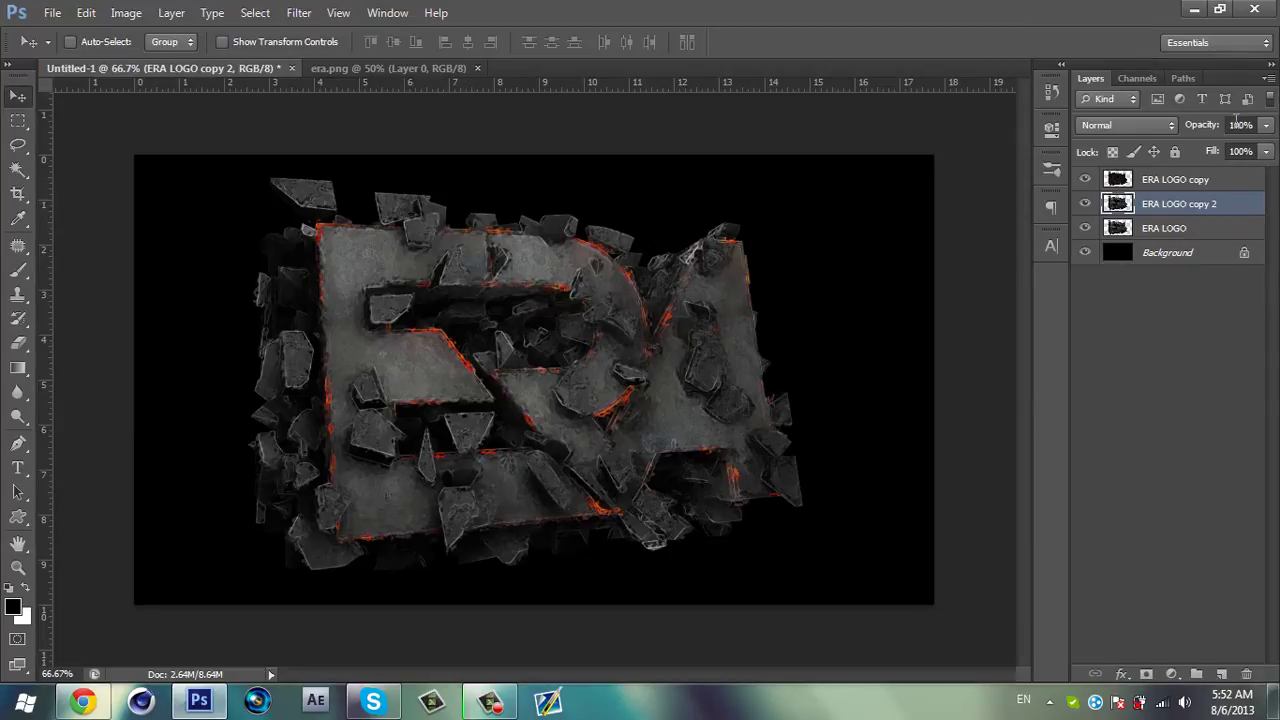
# Set ERA LOGO copy 2 to 35% opacity, then duplicate ERA LOGO as copy 3.
pyautogui.click(1245, 124)
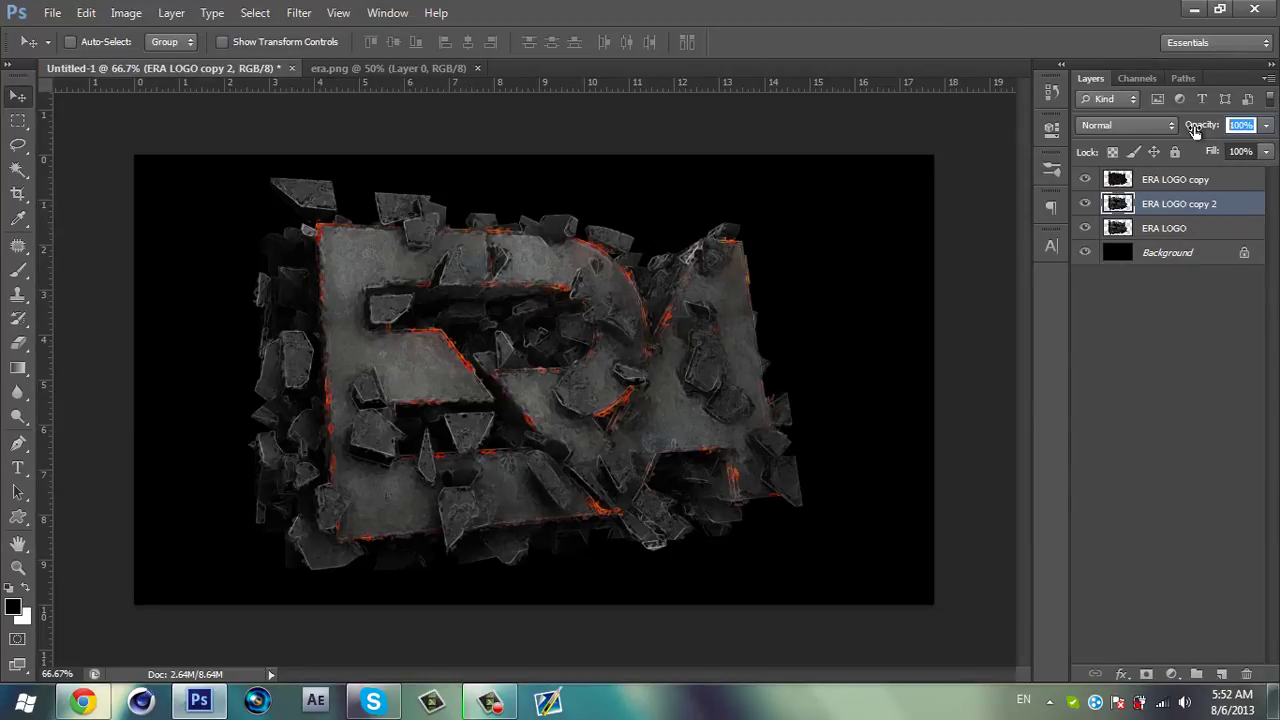
pyautogui.write('35')
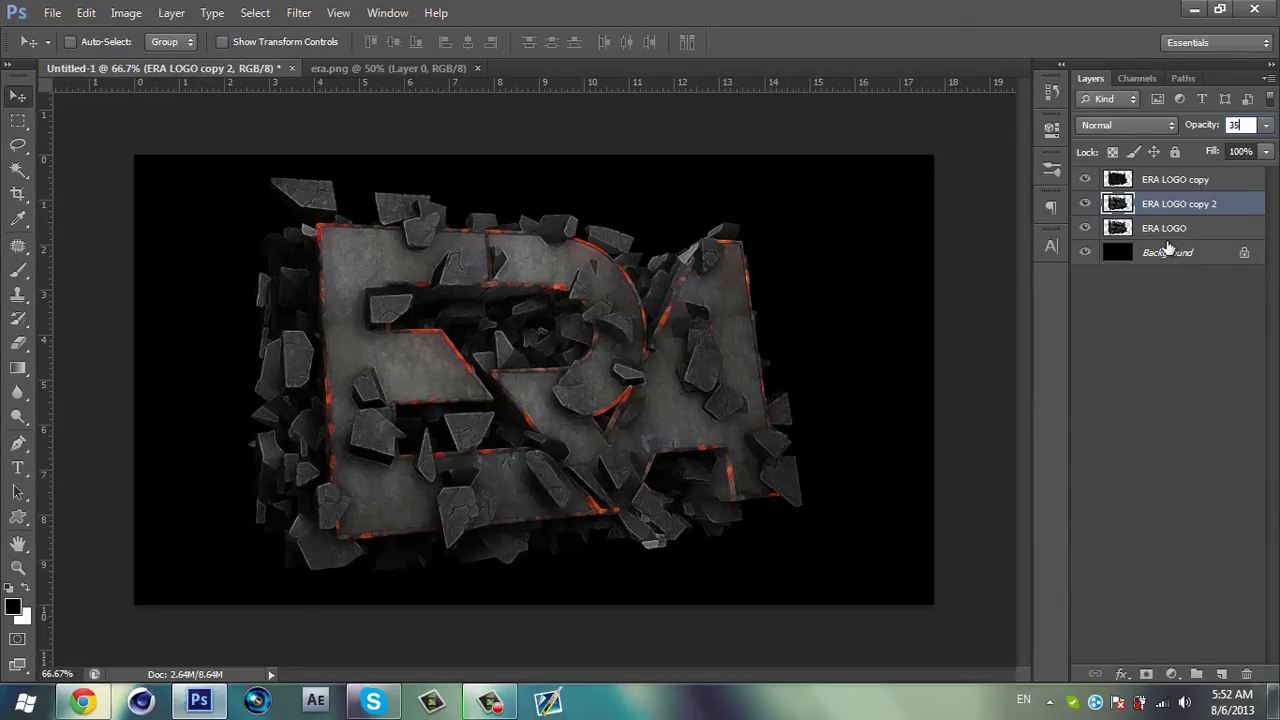
pyautogui.press('Return')
pyautogui.click(1191, 238)
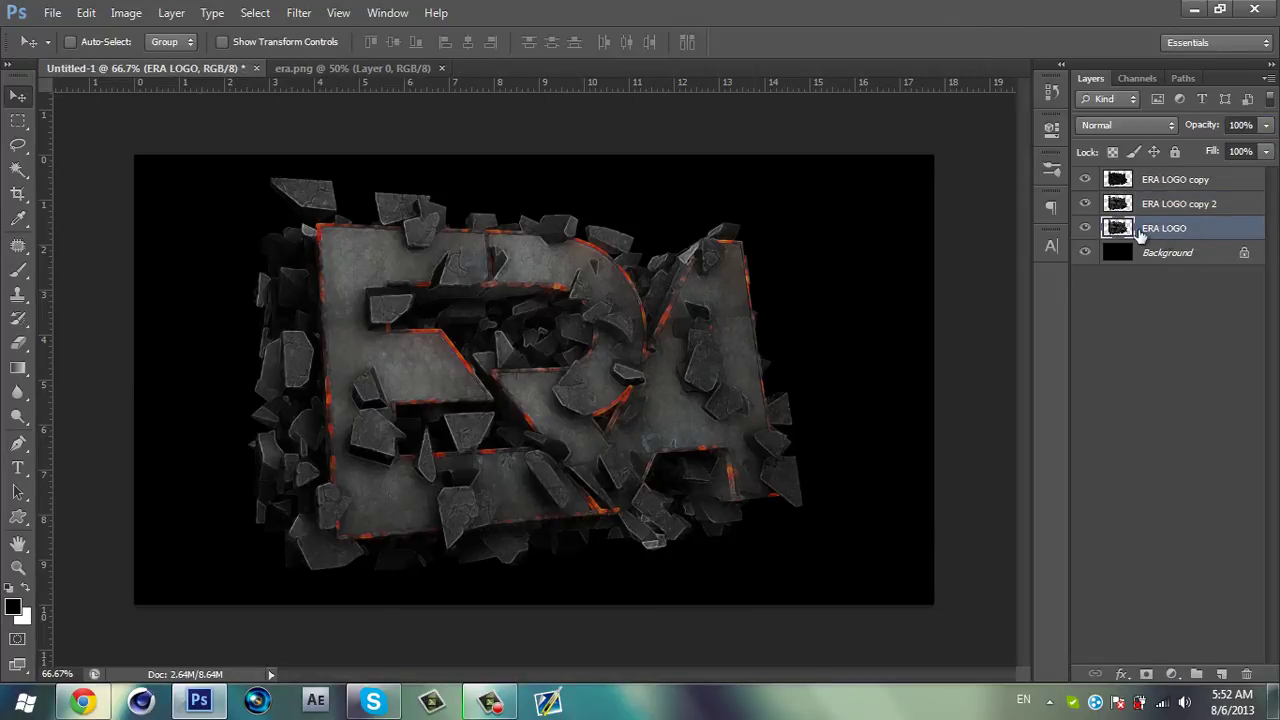
pyautogui.hotkey('ctrl', 'j')
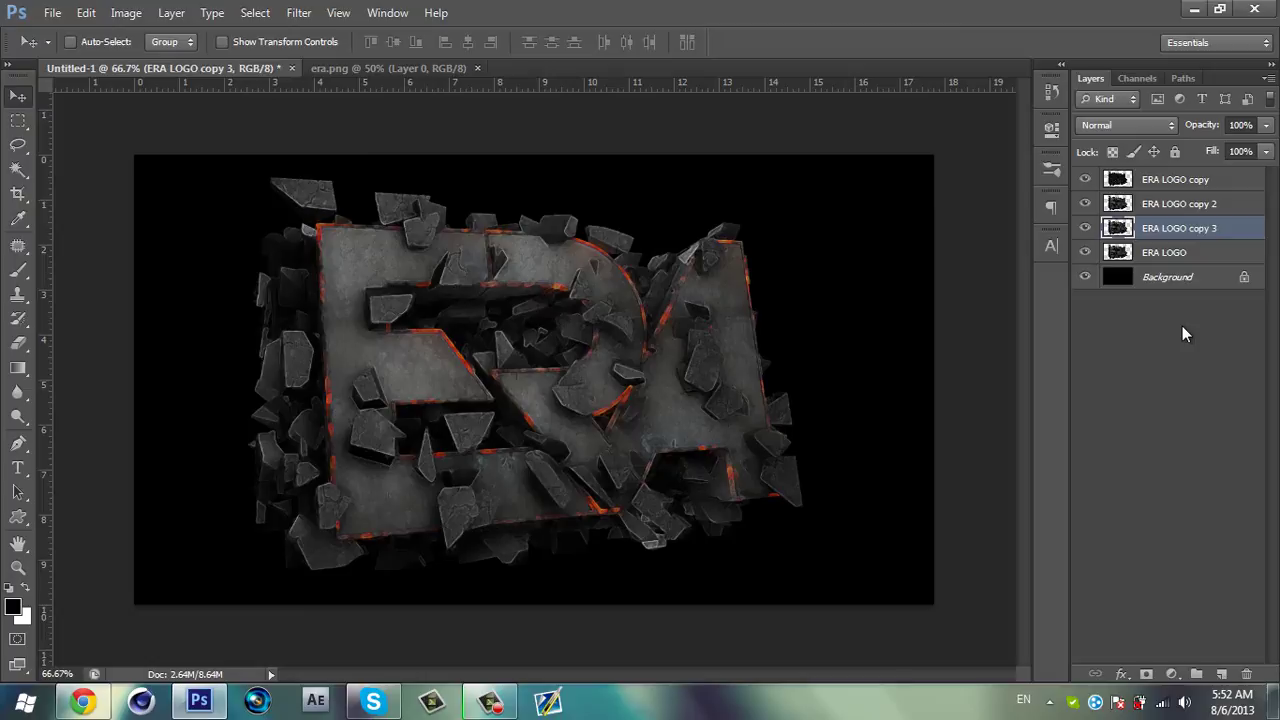
# Apply Craquelure to ERA LOGO copy 3 with spacing 60, depth 5, brightness 5.
pyautogui.click(300, 14)
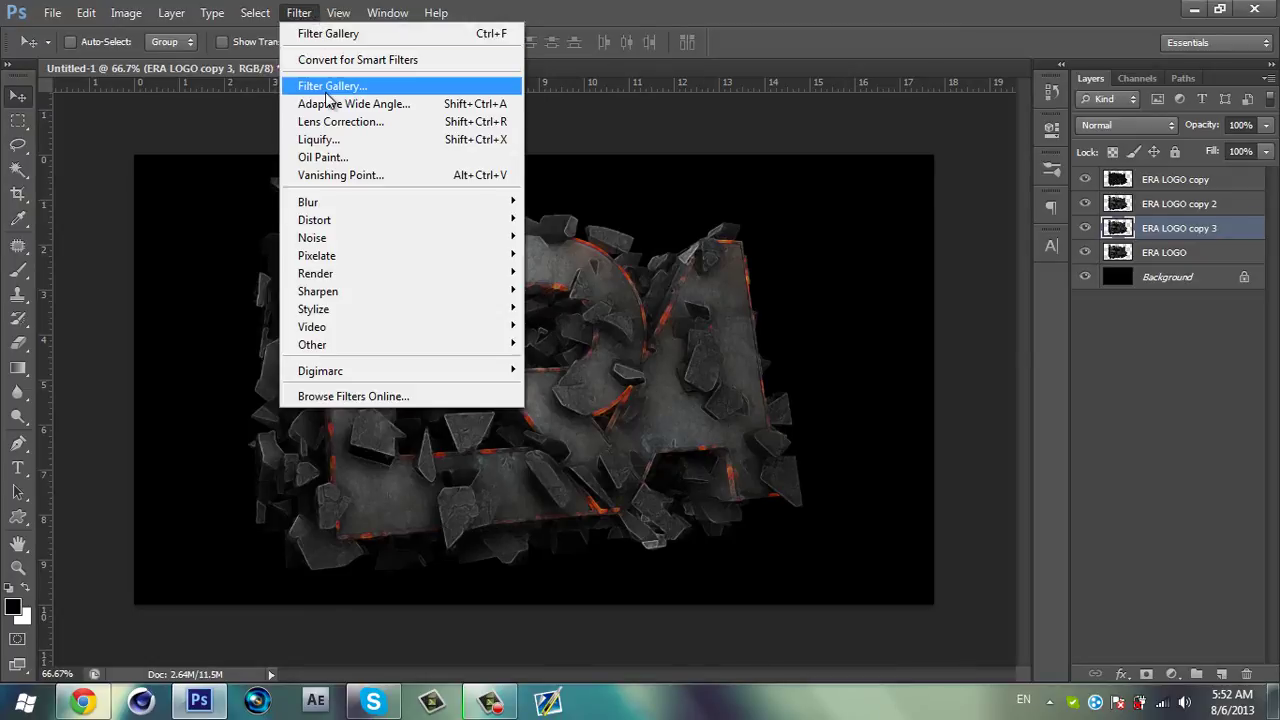
pyautogui.click(327, 88)
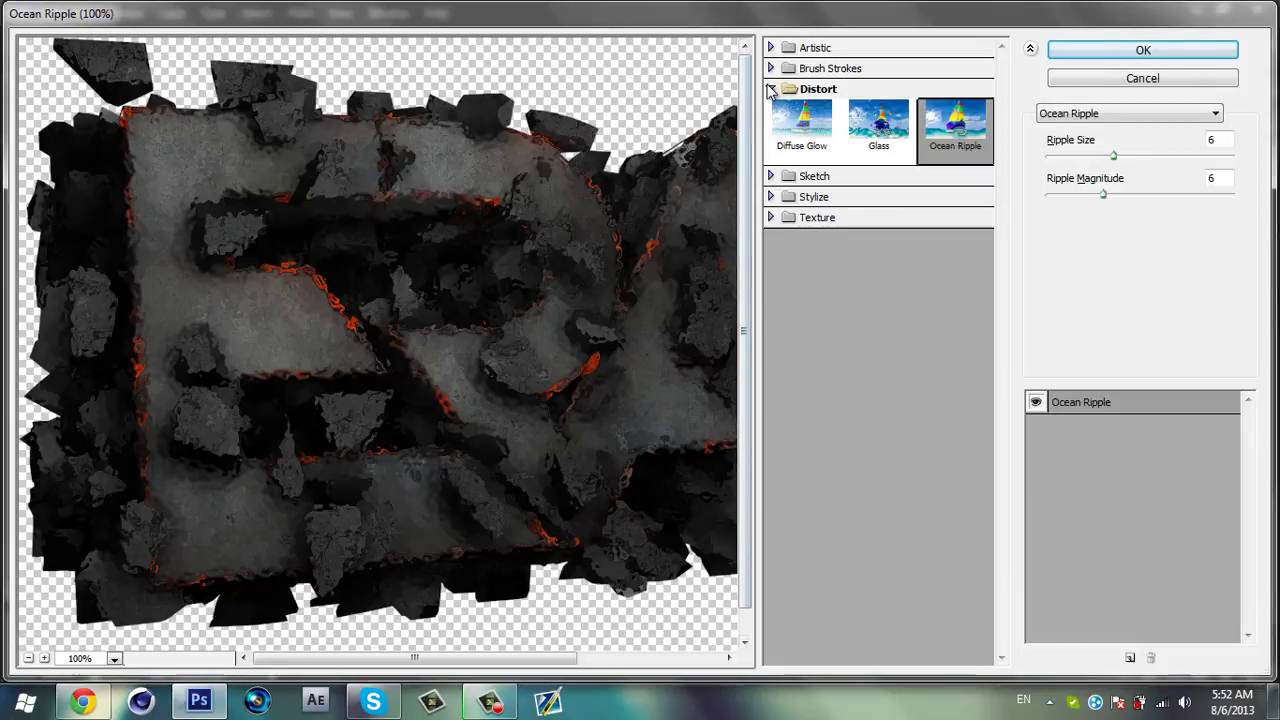
pyautogui.click(771, 90)
pyautogui.click(817, 152)
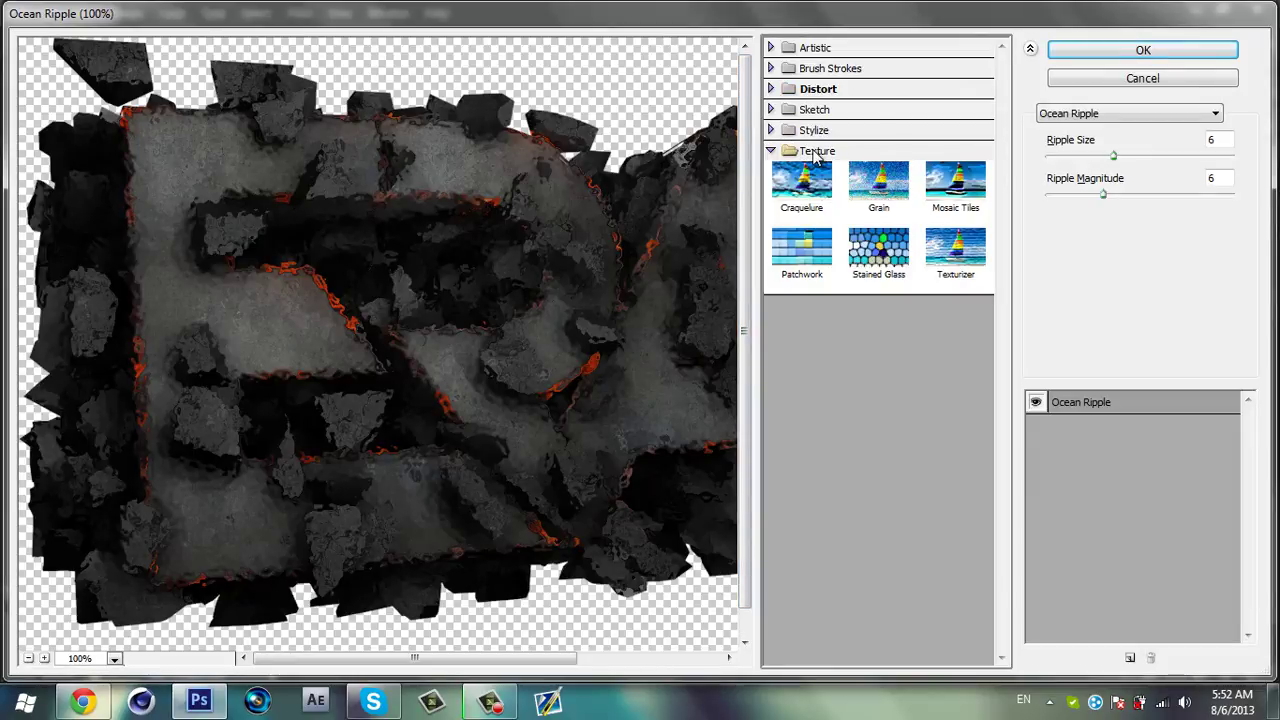
pyautogui.click(808, 192)
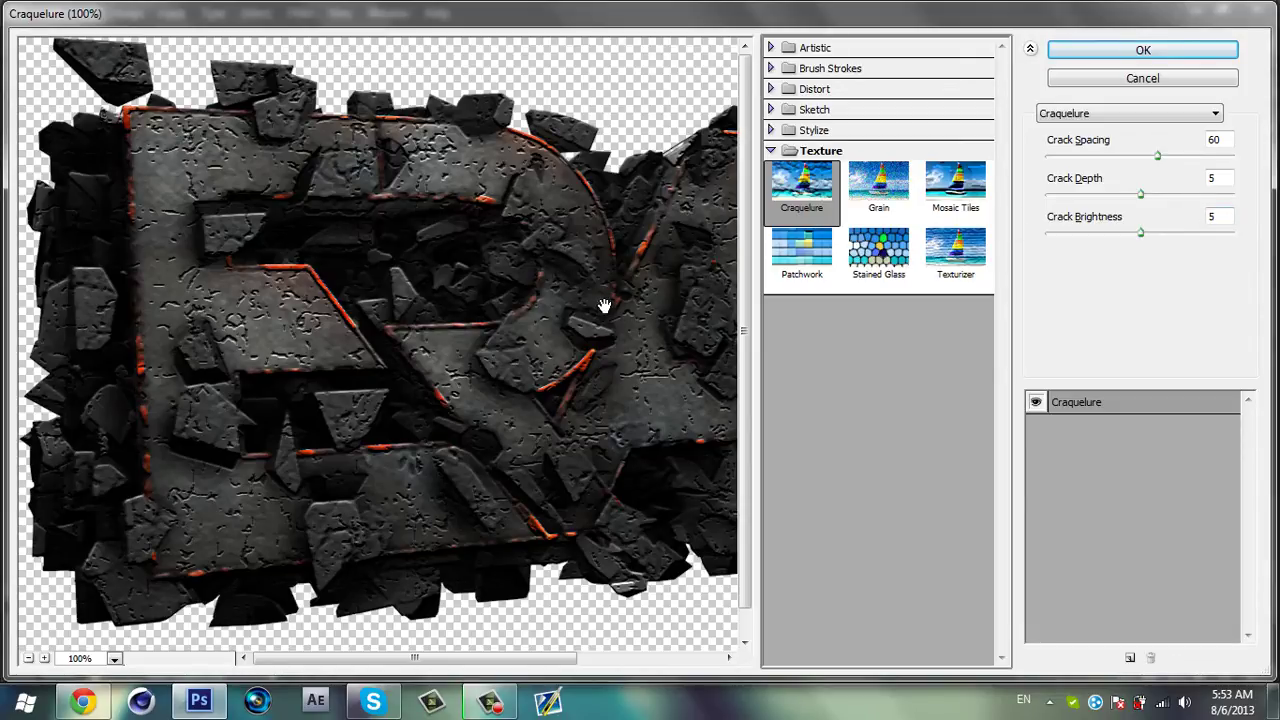
pyautogui.moveTo(614, 323); pyautogui.dragTo(518, 318)
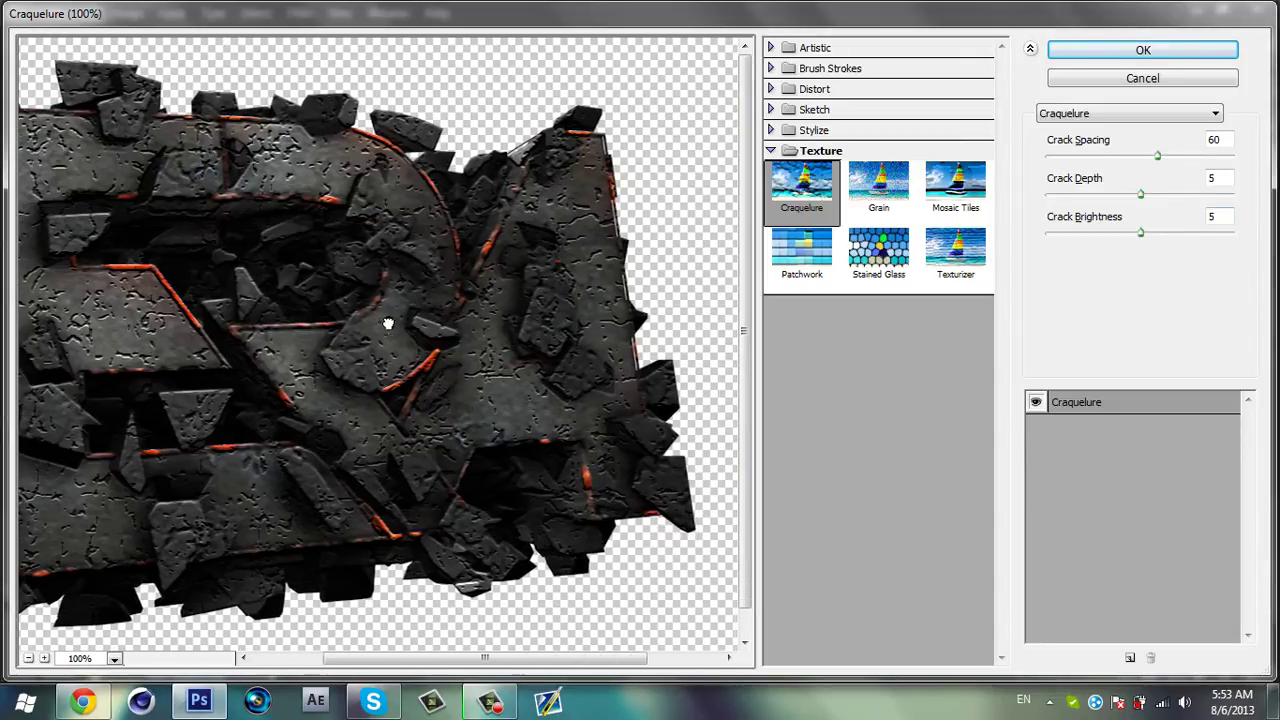
pyautogui.moveTo(386, 323); pyautogui.dragTo(491, 334)
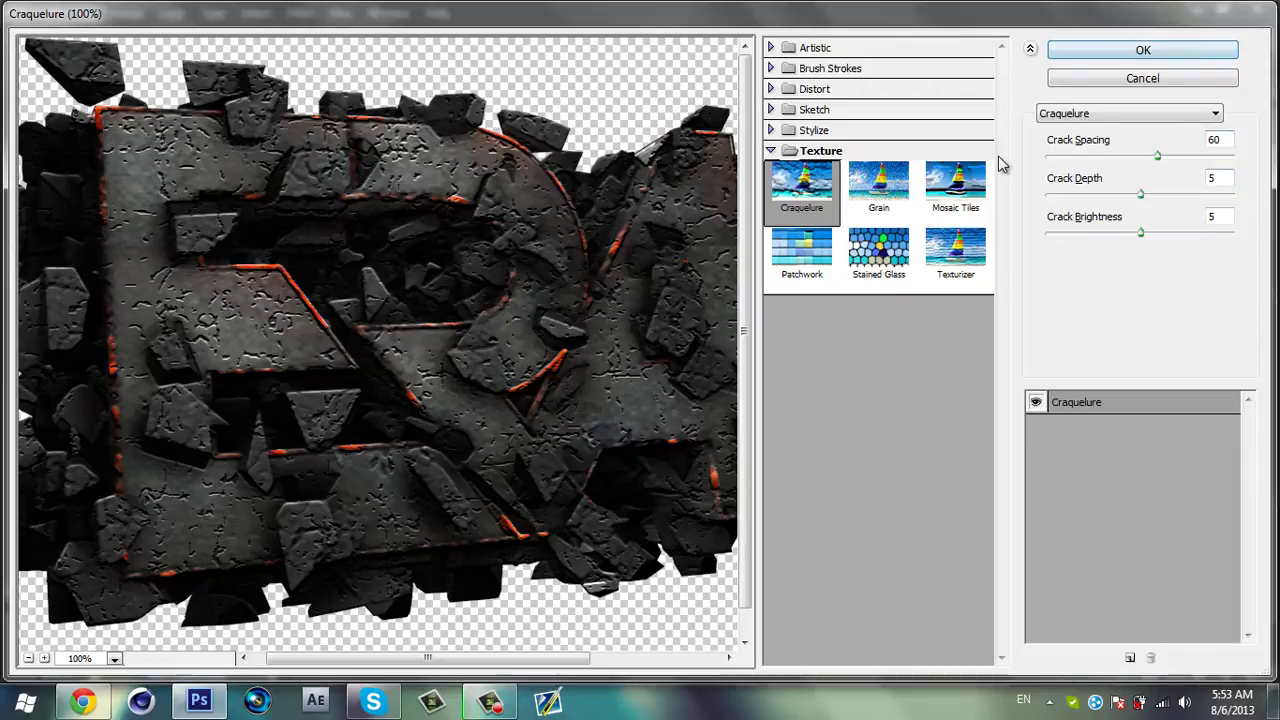
pyautogui.click(1138, 50)
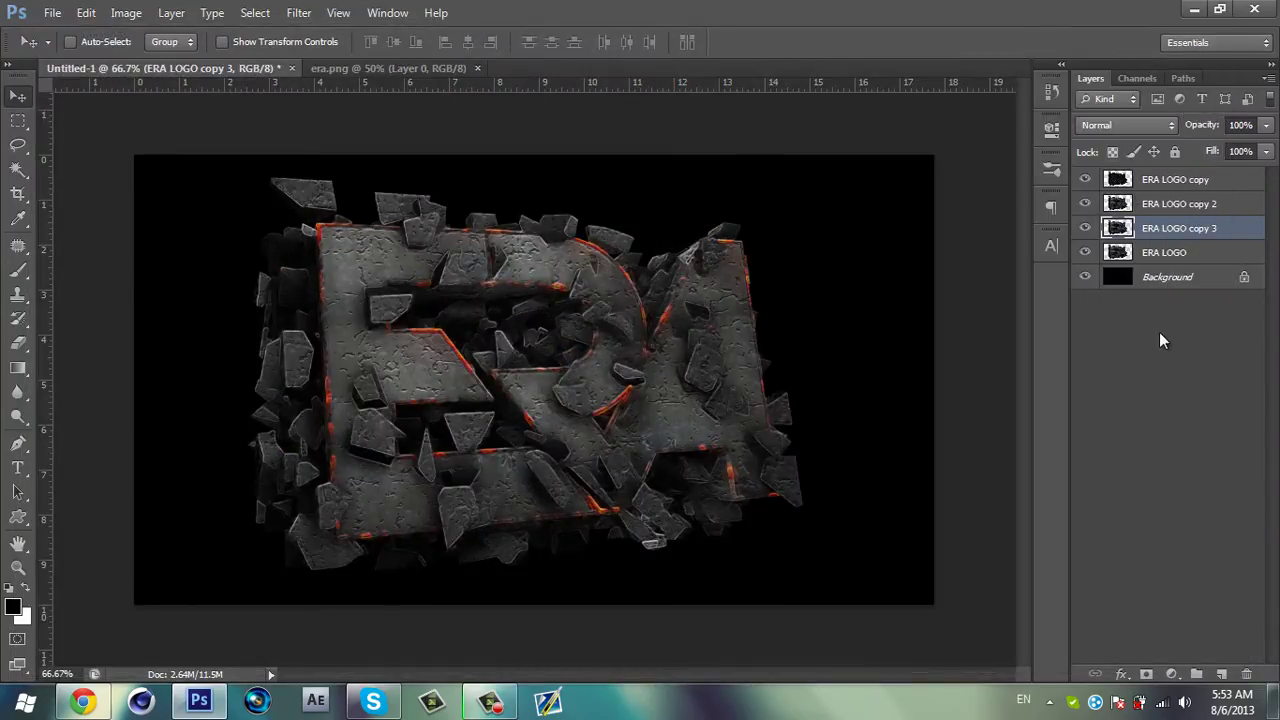
# Set ERA LOGO copy 3 to 60% opacity.
pyautogui.click(1255, 124)
pyautogui.write('60')
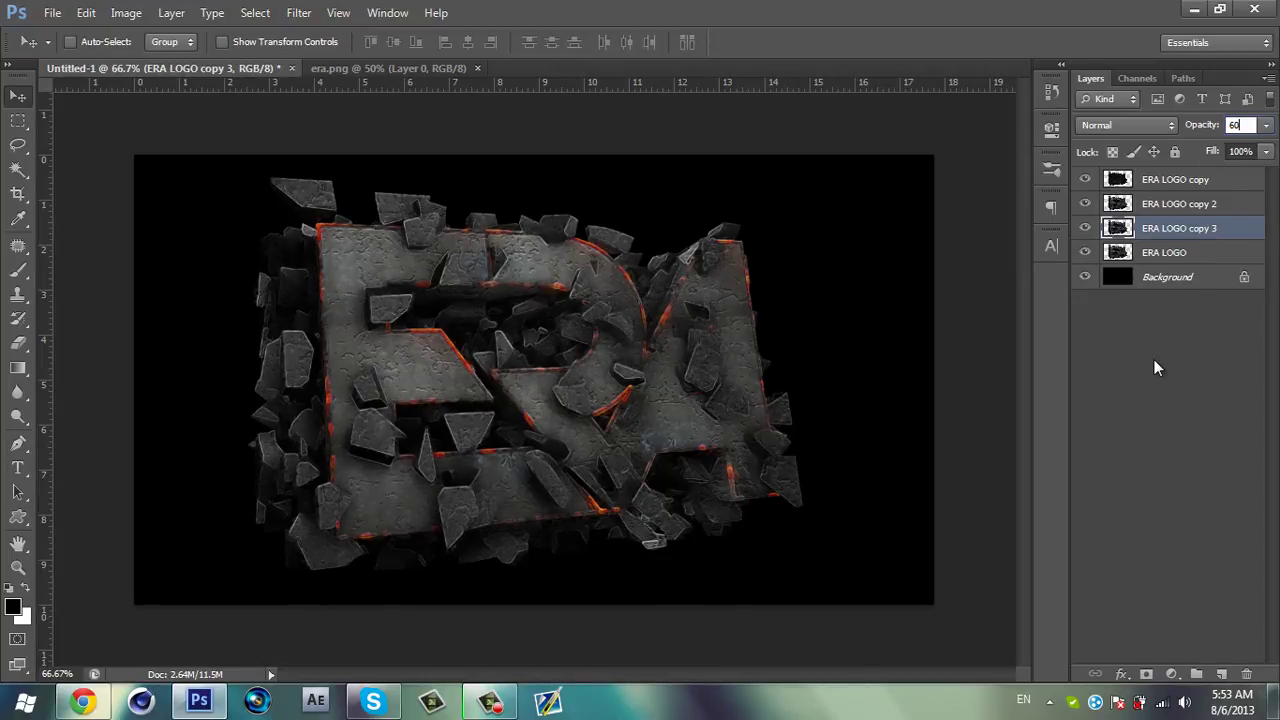
pyautogui.press('Return')
# Select the four logo layers and merge them into a single layer.
pyautogui.click(1180, 258)
pyautogui.click(1166, 181)
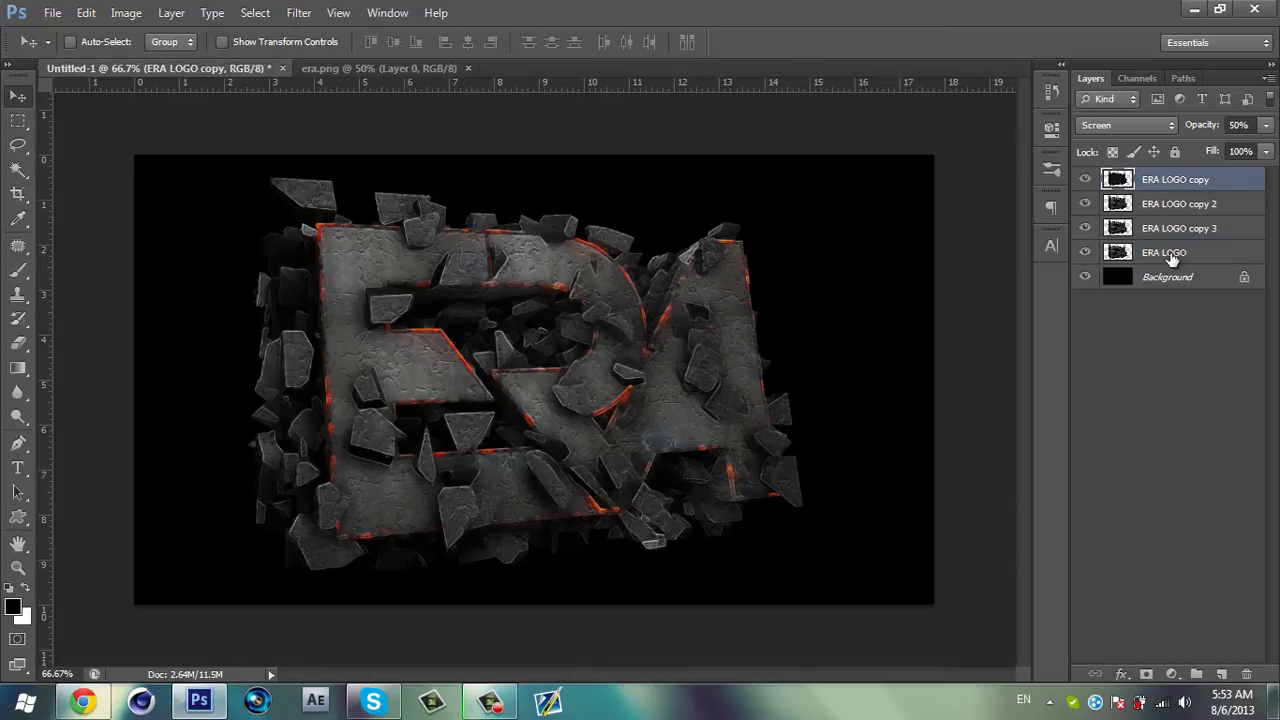
pyautogui.keyDown('shift'); pyautogui.click(1172, 258); pyautogui.keyUp('shift')
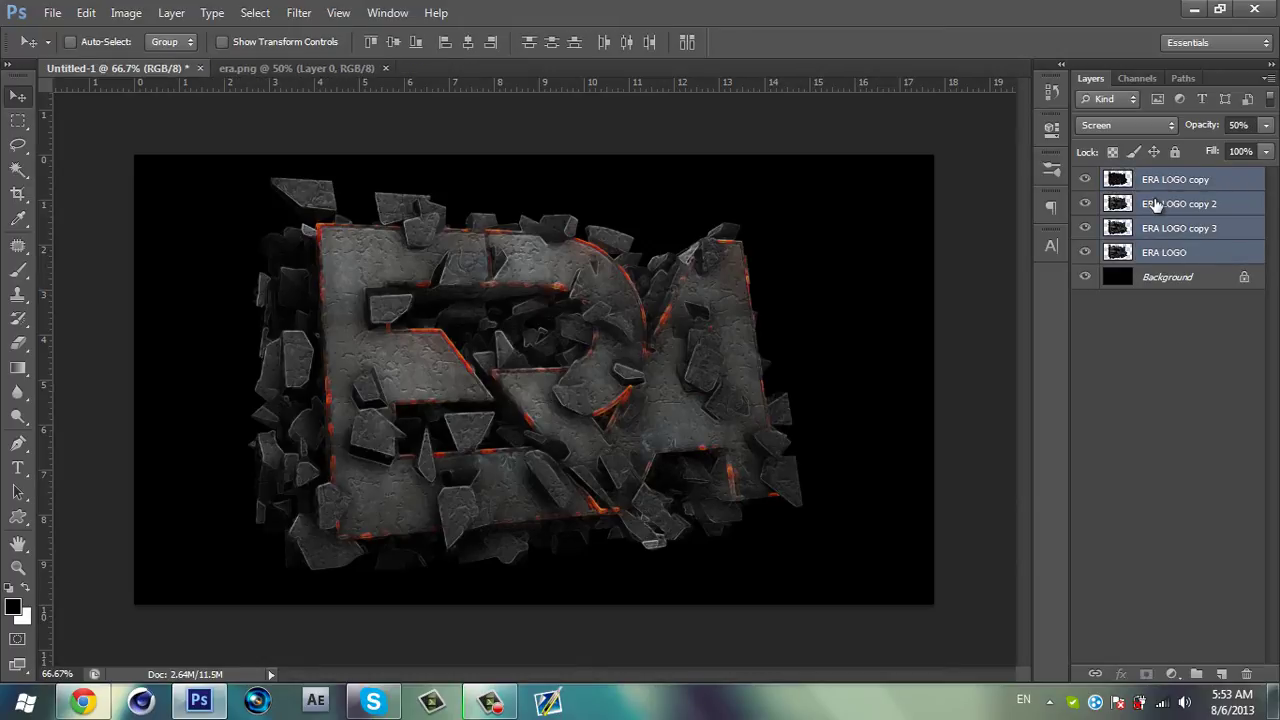
pyautogui.rightClick(1156, 204)
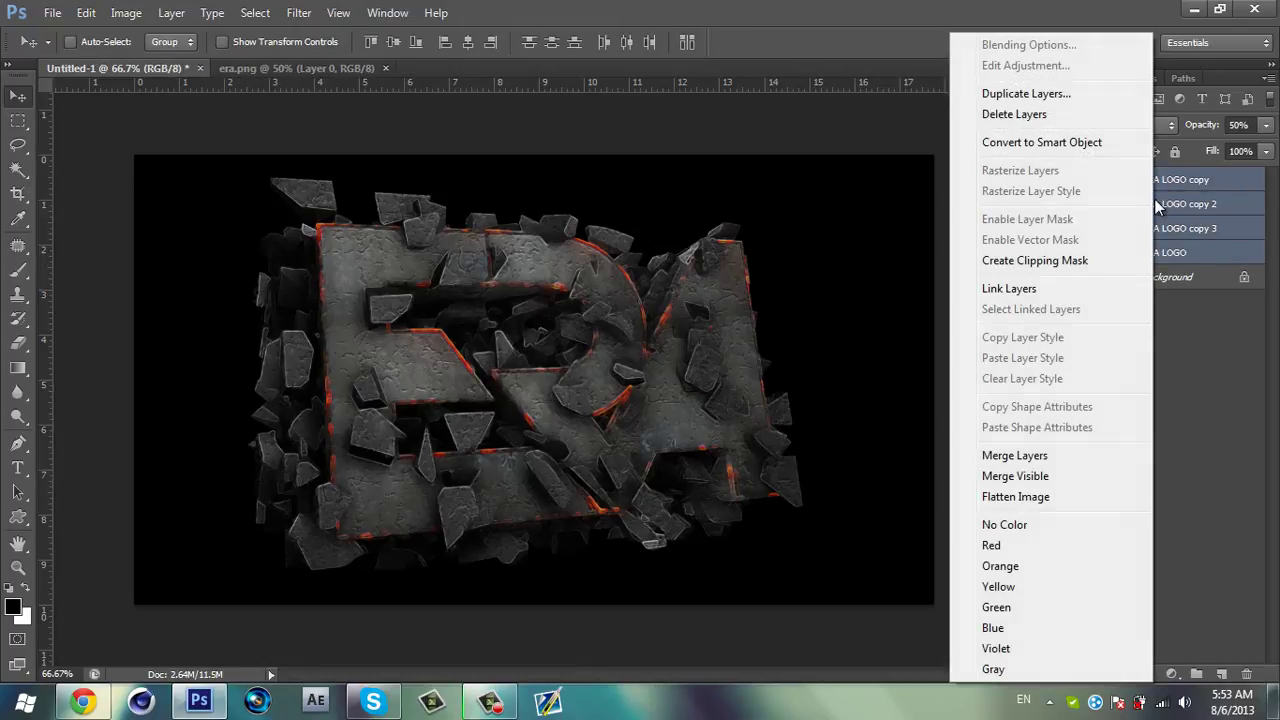
pyautogui.click(1014, 455)
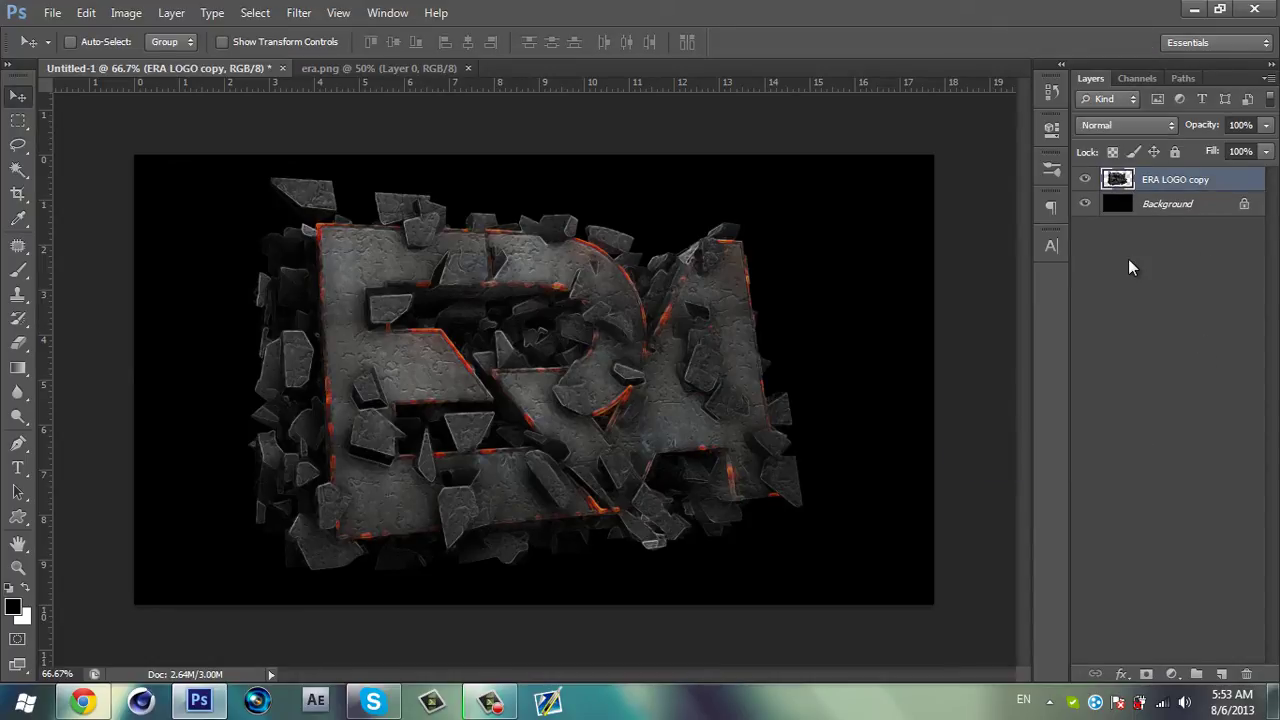
# Rename the merged layer to 'ERA LOGO' by removing ' copy'.
pyautogui.doubleClick(1196, 183)
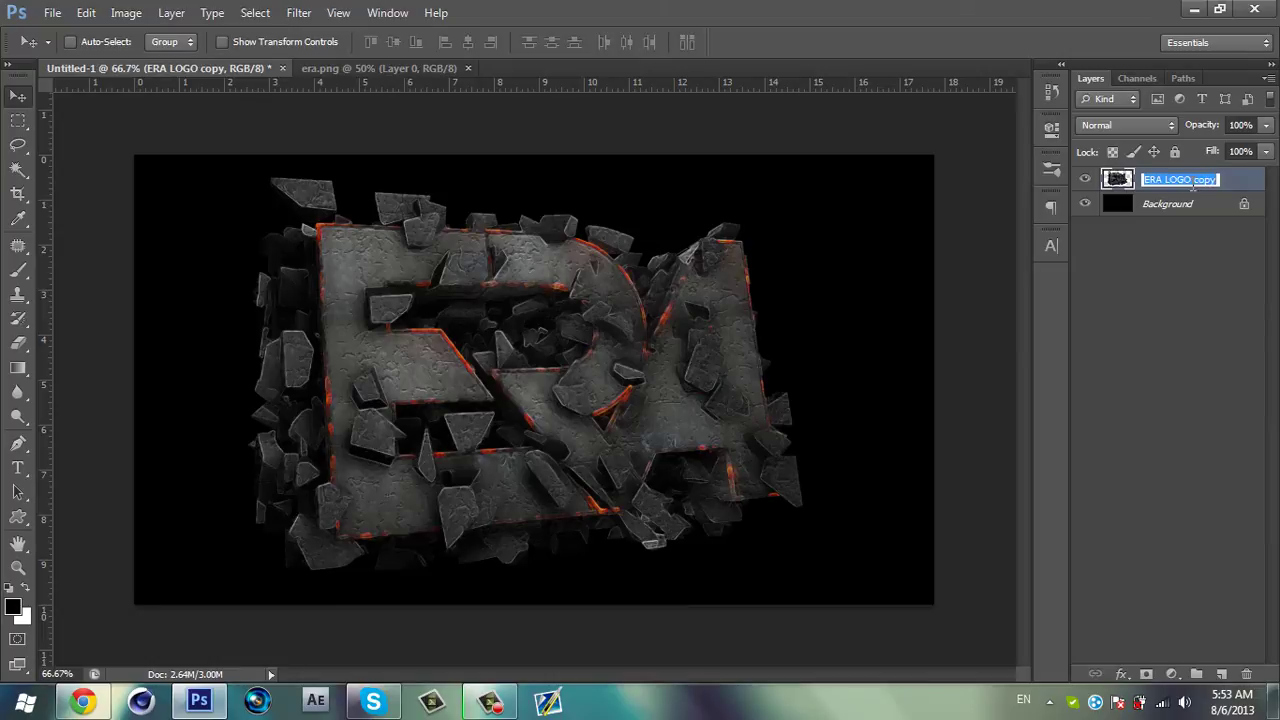
pyautogui.moveTo(1191, 183); pyautogui.dragTo(1218, 262)
pyautogui.press('BackSpace')
pyautogui.press('Return')
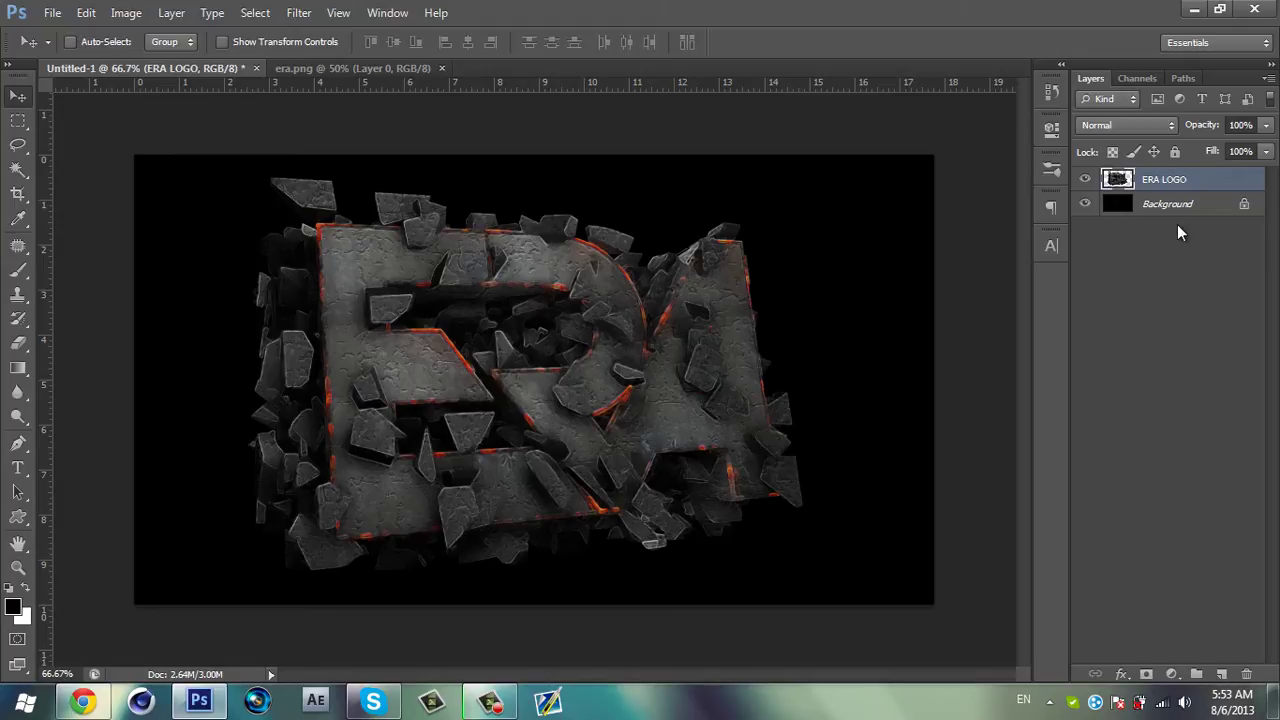
# Scale the logo to about 70% and move it to the canvas's right side.
pyautogui.hotkey('ctrl', 't')
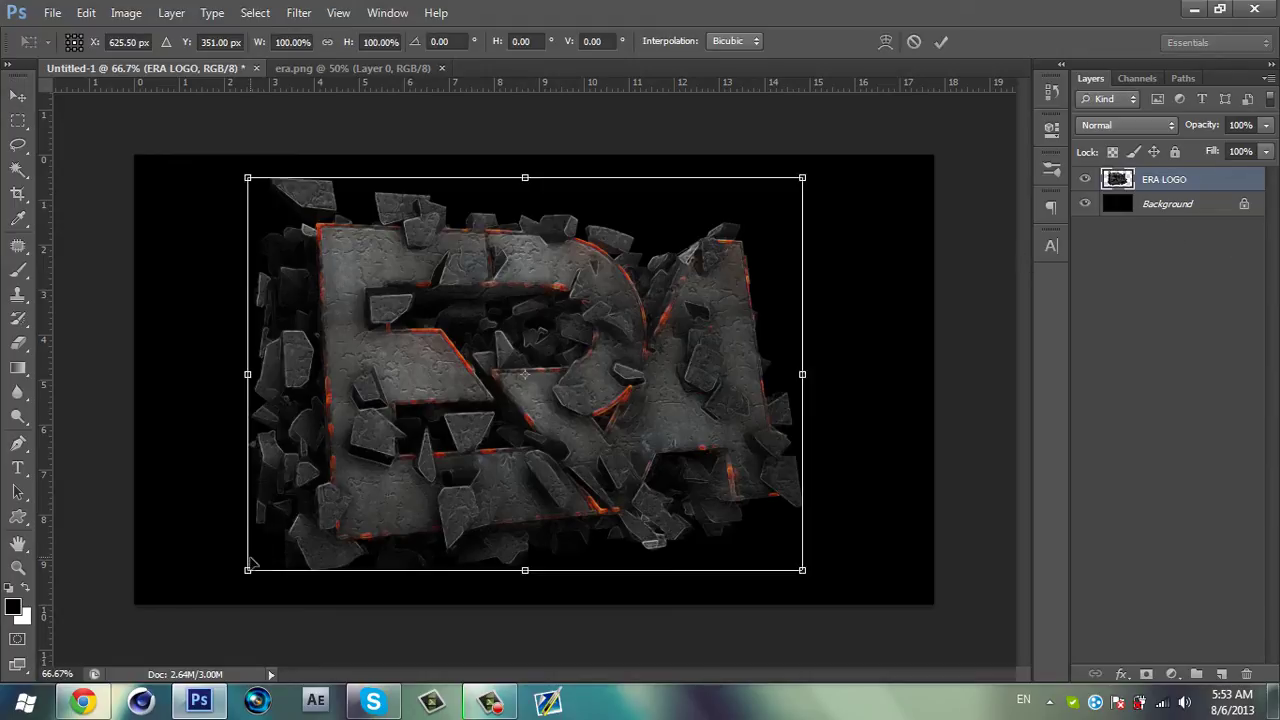
pyautogui.moveTo(243, 574); pyautogui.dragTo(429, 455)
pyautogui.press('Return')
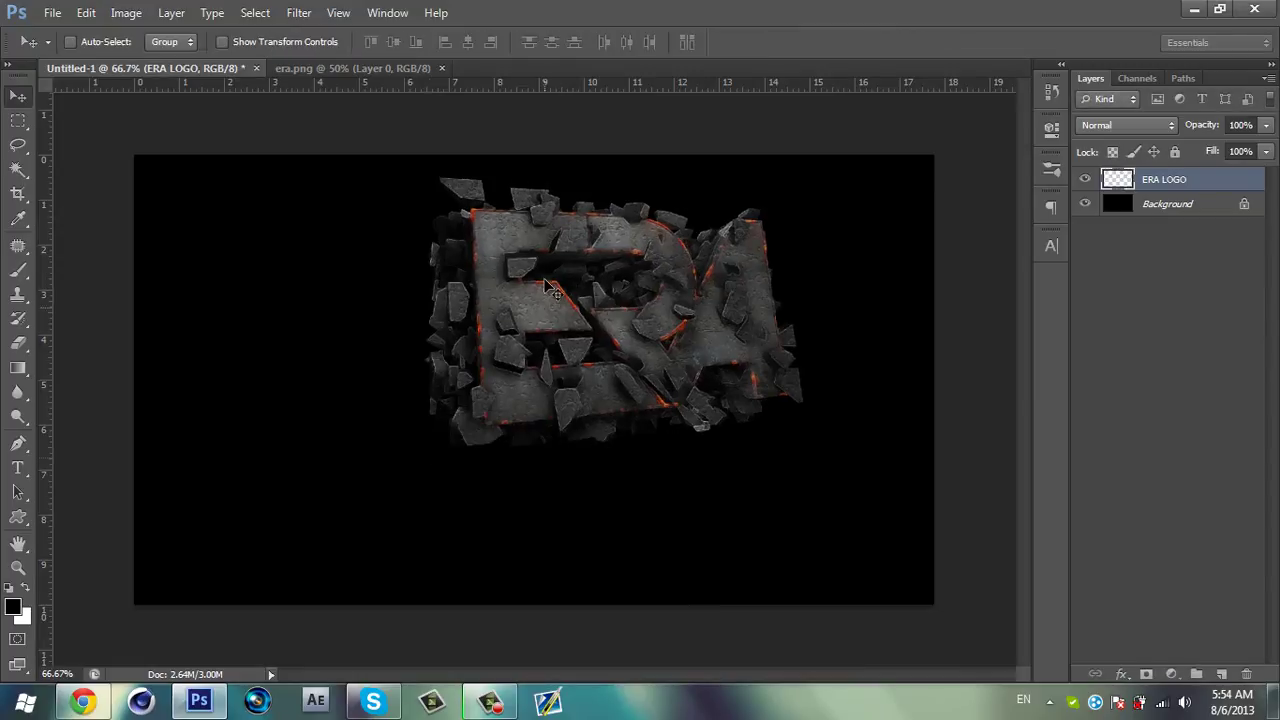
pyautogui.moveTo(568, 305); pyautogui.dragTo(683, 366)
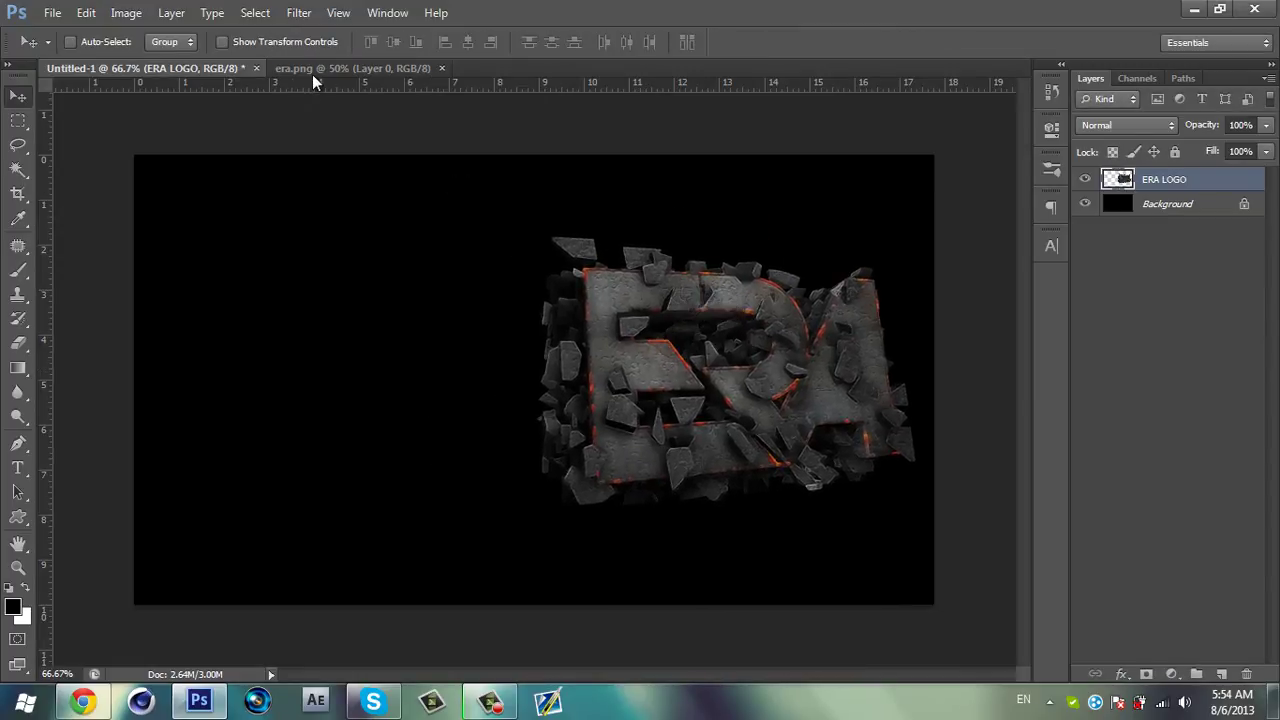
# Copy the original era.png logo into Untitled-1, scale it to about 67%, and place it left.
pyautogui.hotkey('ctrl', 'Tab')
pyautogui.moveTo(532, 320); pyautogui.dragTo(433, 299)
pyautogui.hotkey('ctrl', 't')
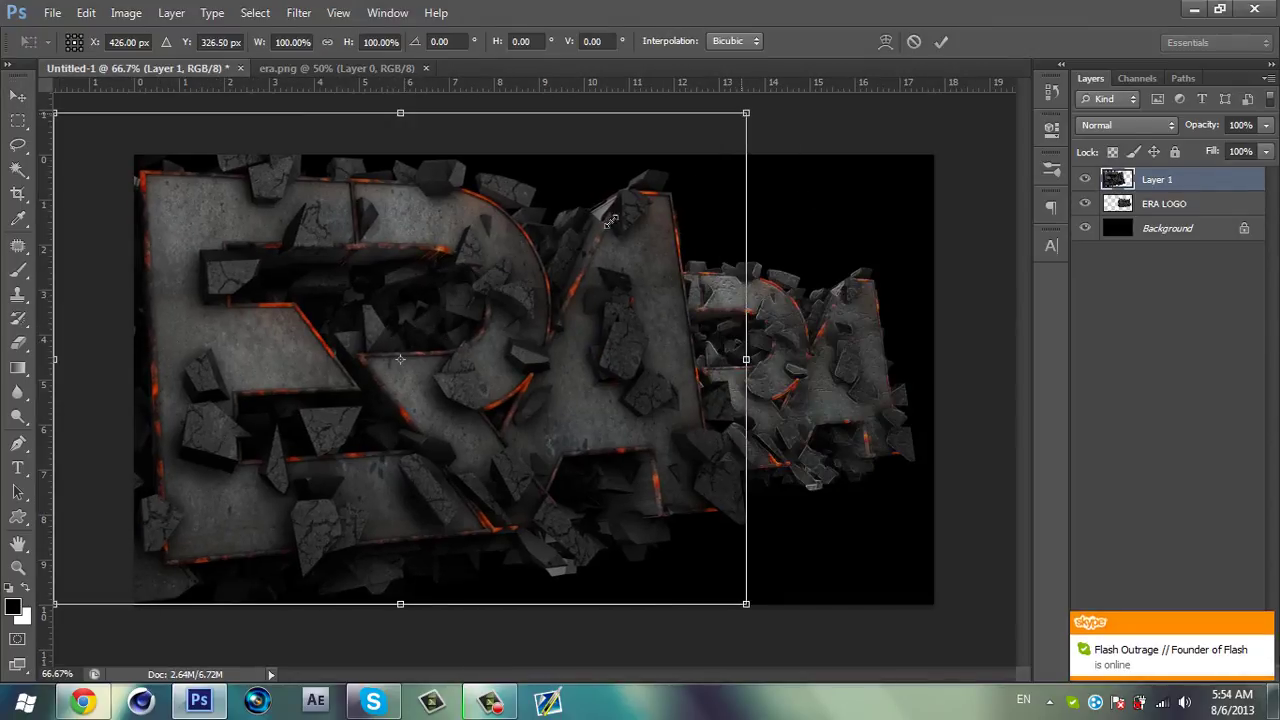
pyautogui.moveTo(749, 114); pyautogui.dragTo(509, 283)
pyautogui.press('Return')
pyautogui.moveTo(378, 428); pyautogui.dragTo(401, 368)
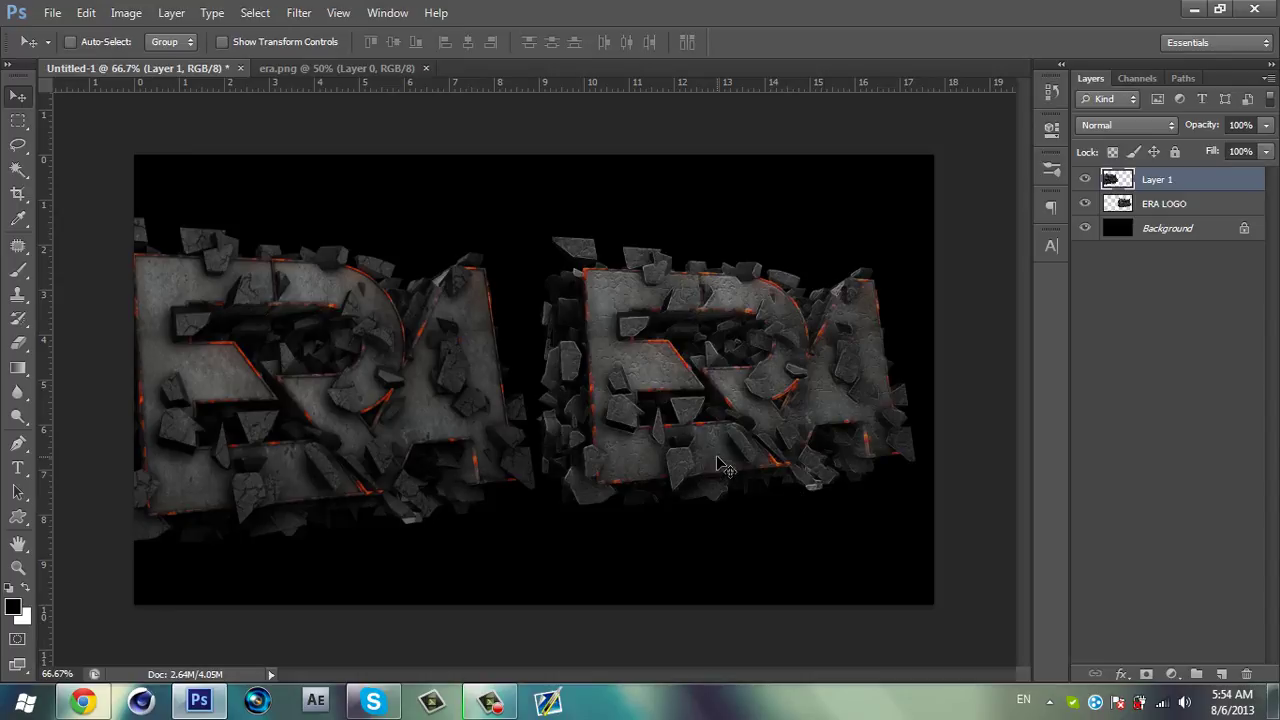
# Preview the ERA LITTLE banner from the desktop Others folder, then close the folder window.
pyautogui.click(1194, 9)
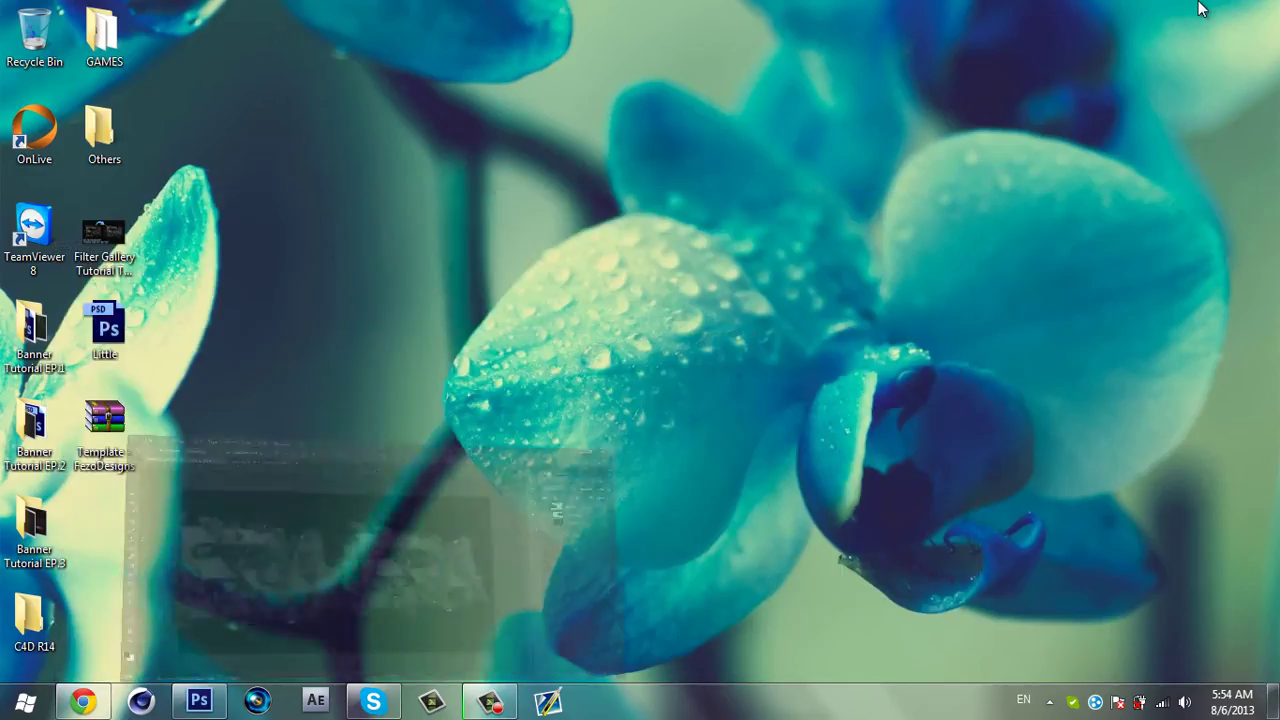
pyautogui.doubleClick(107, 145)
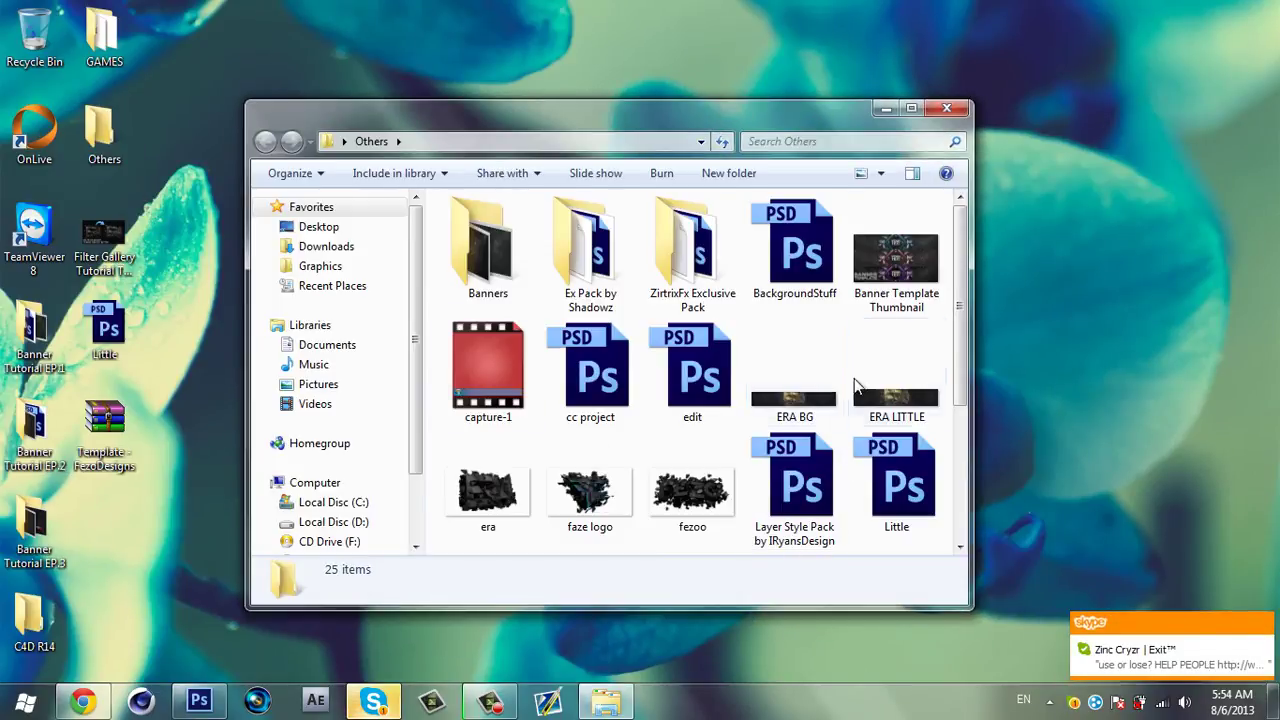
pyautogui.doubleClick(912, 392)
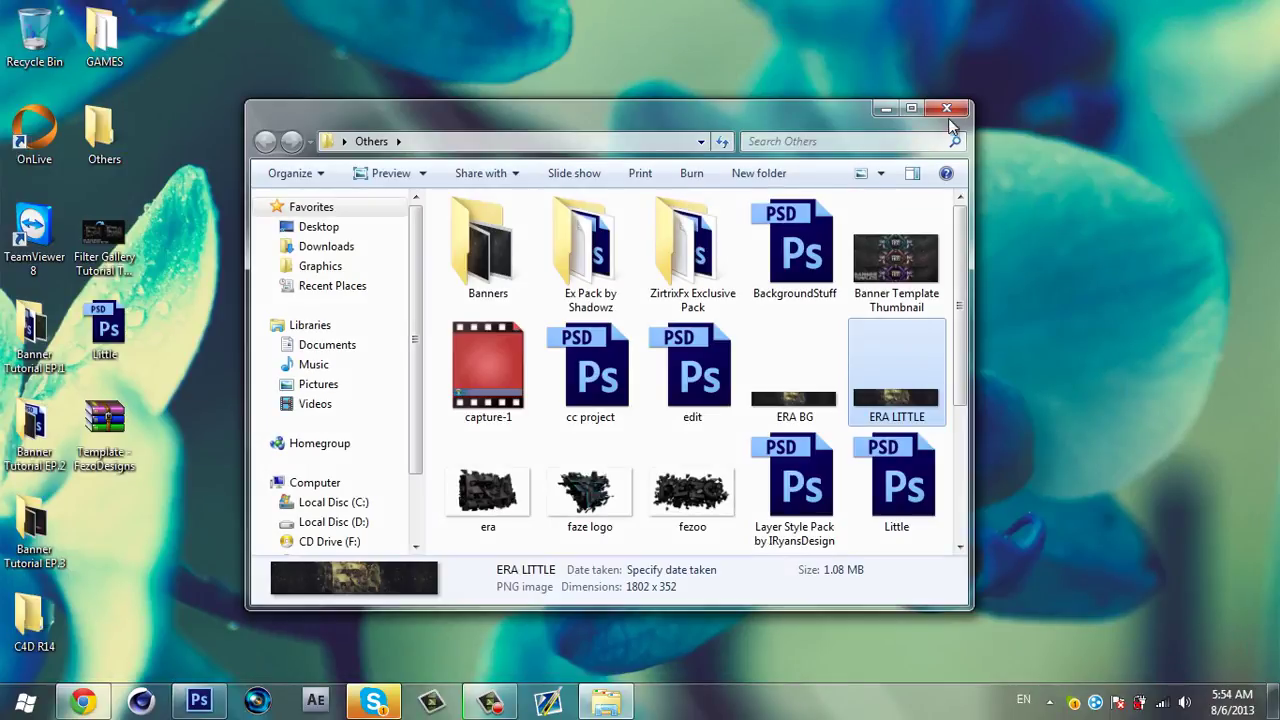
pyautogui.click(946, 108)
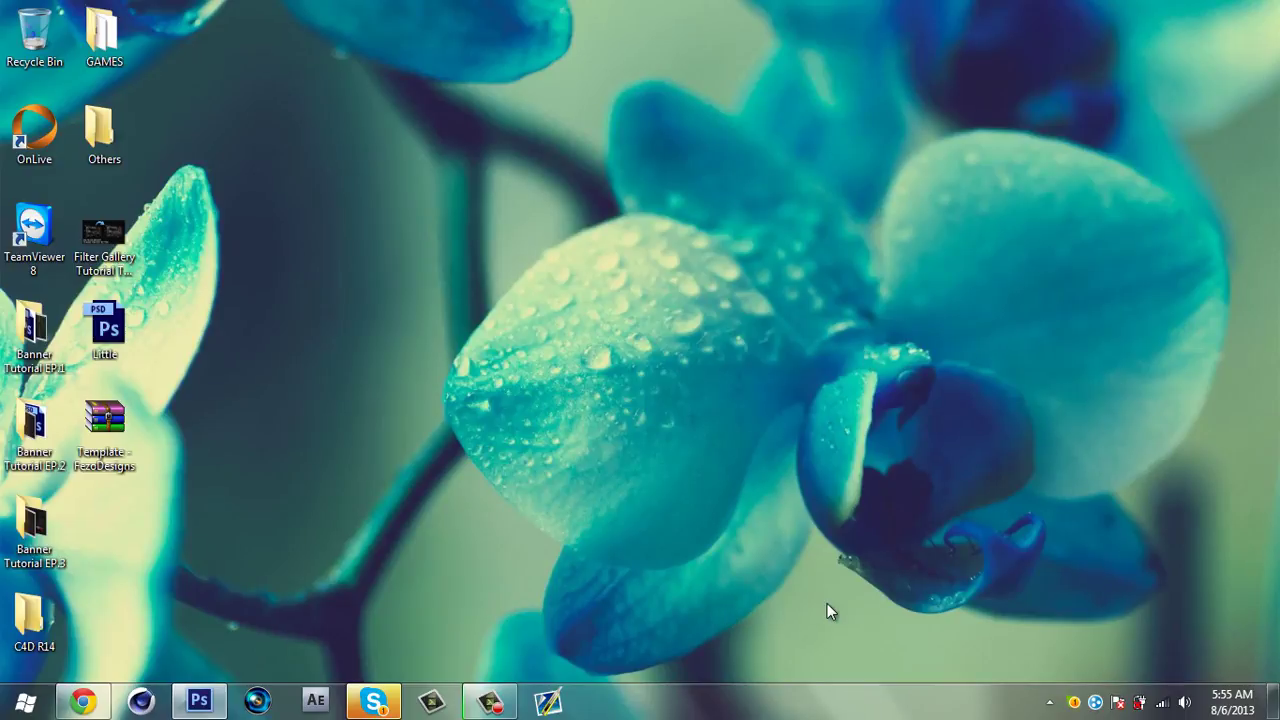